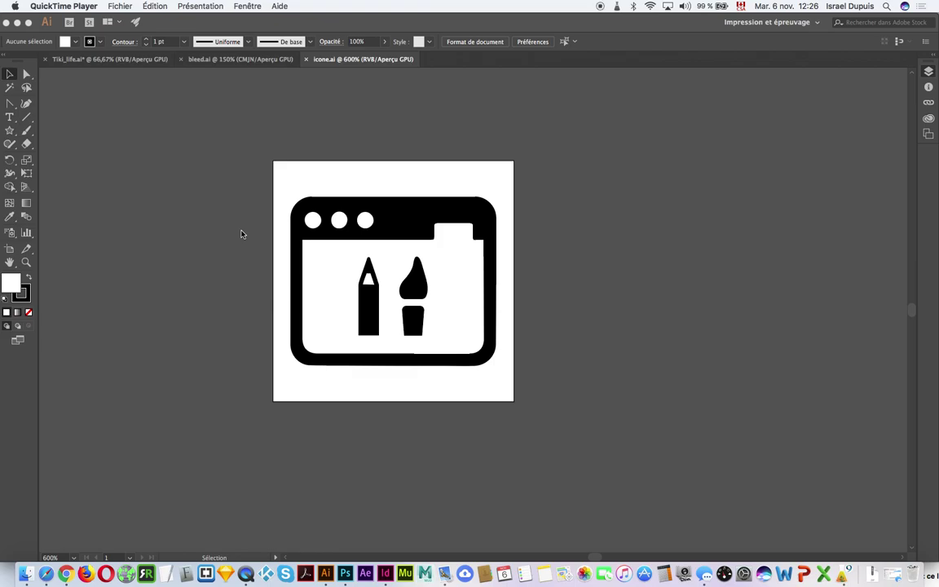
Bring icone.ai forward, select the icon group and inspect its paths in Outline view.
{"action": "left_click", "coordinate": [241, 234]}
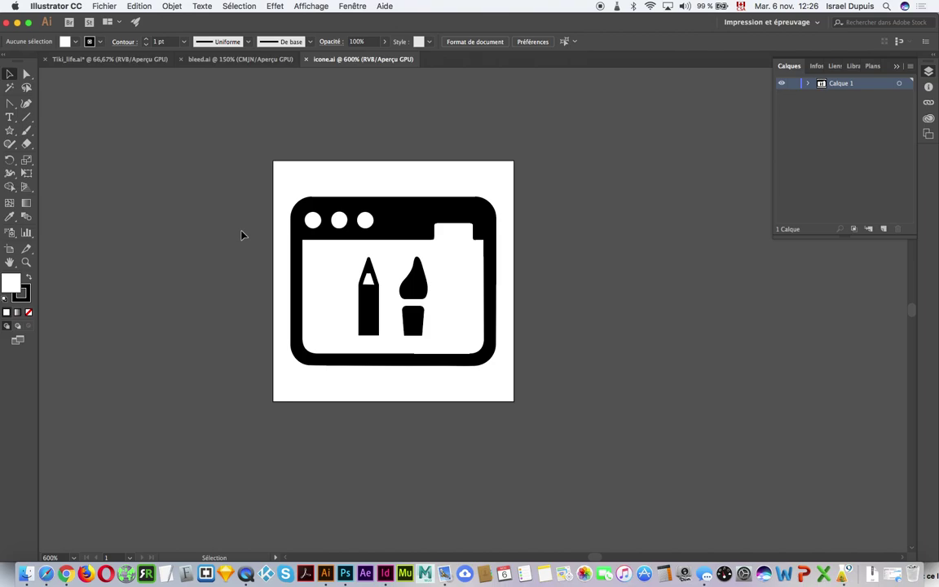
{"action": "left_click", "coordinate": [345, 216]}
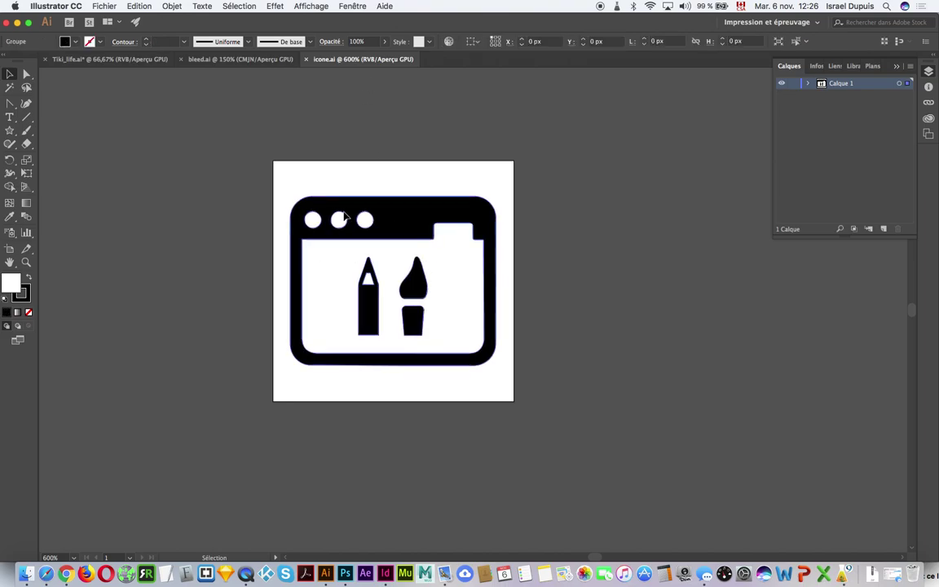
{"action": "key", "text": "a"}
{"action": "left_click", "coordinate": [390, 187]}
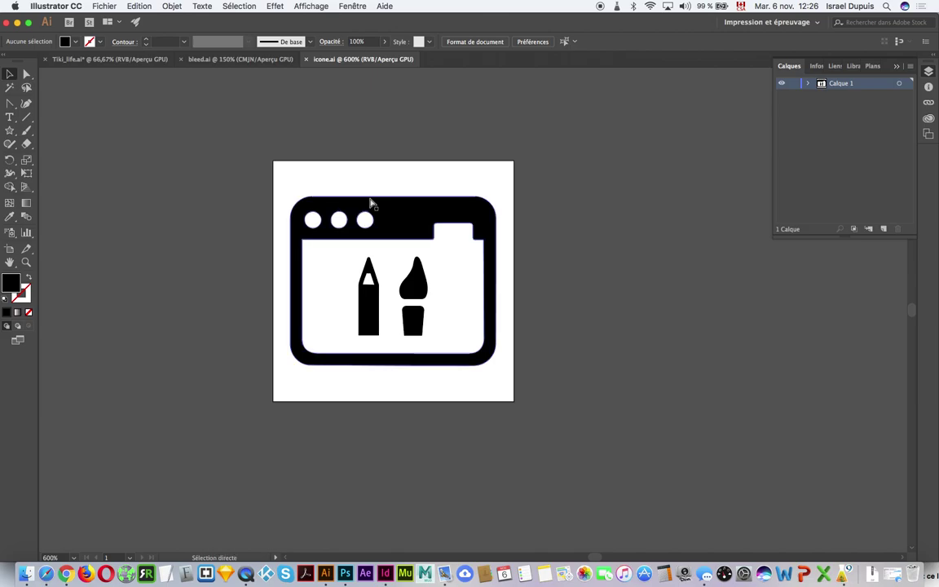
{"action": "key", "text": "super+y"}
{"action": "key", "text": "super+y"}
{"action": "key", "text": "v"}
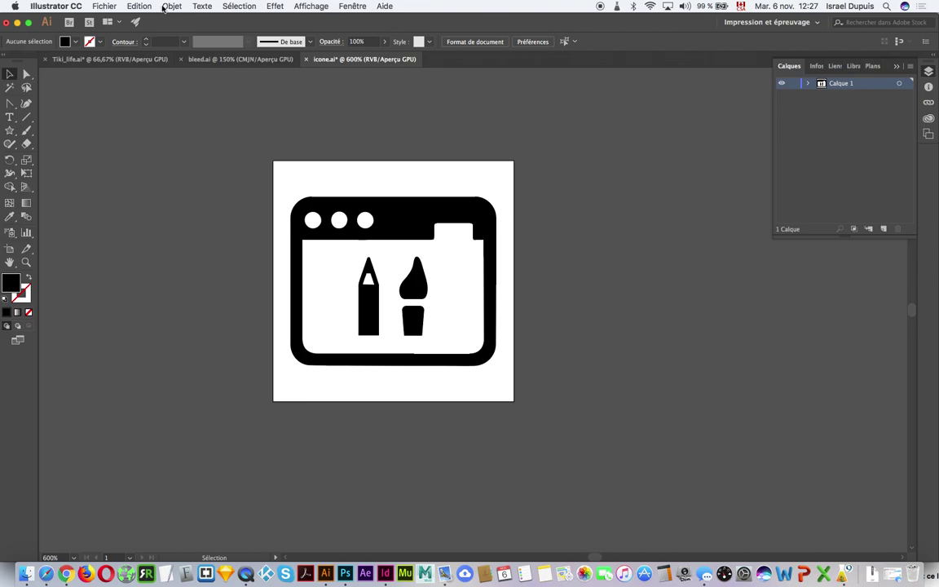
{"action": "left_click", "coordinate": [105, 6]}
{"action": "left_click", "coordinate": [146, 96]}
{"action": "left_click", "coordinate": [431, 342]}
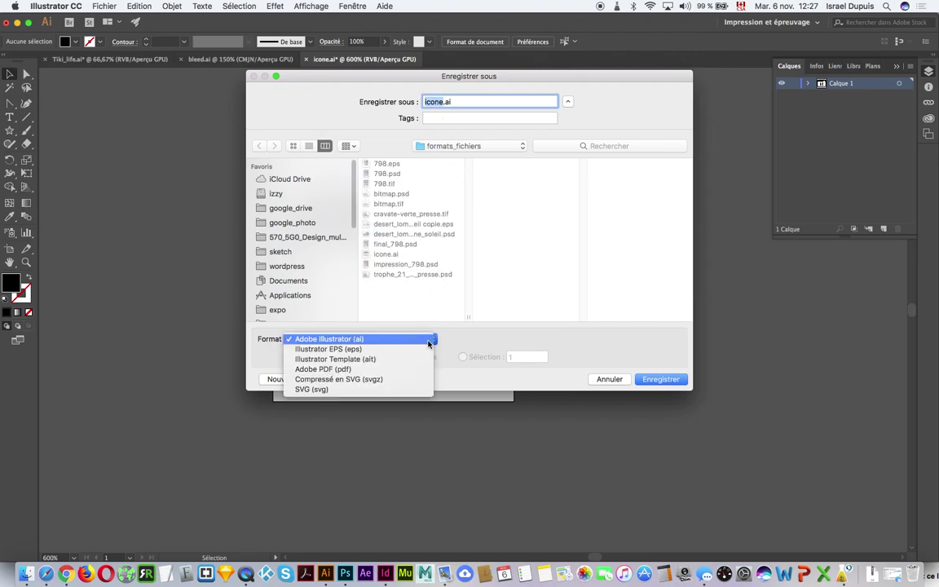
{"action": "left_click", "coordinate": [430, 342]}
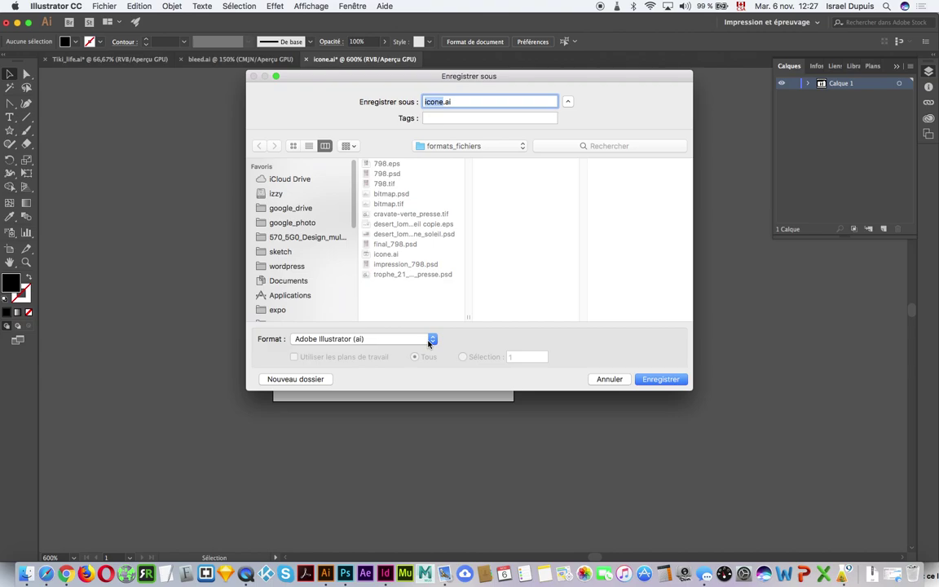
{"action": "left_click", "coordinate": [611, 379]}
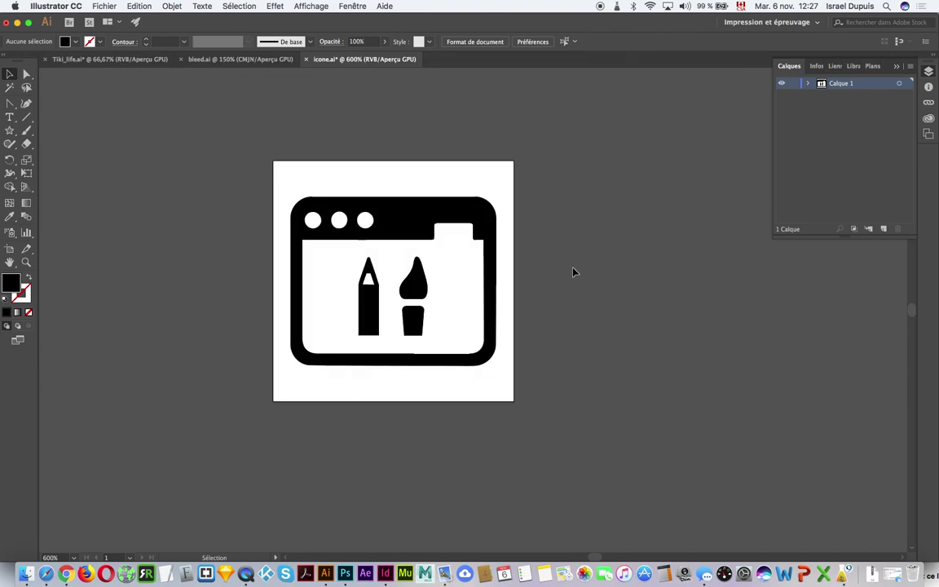
{"action": "left_click", "coordinate": [89, 6]}
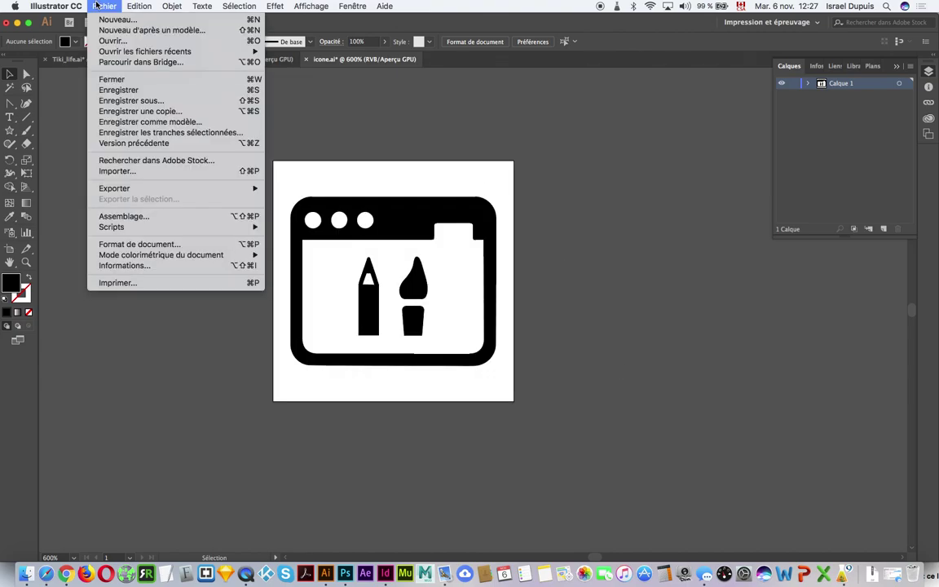
{"action": "left_click", "coordinate": [130, 100]}
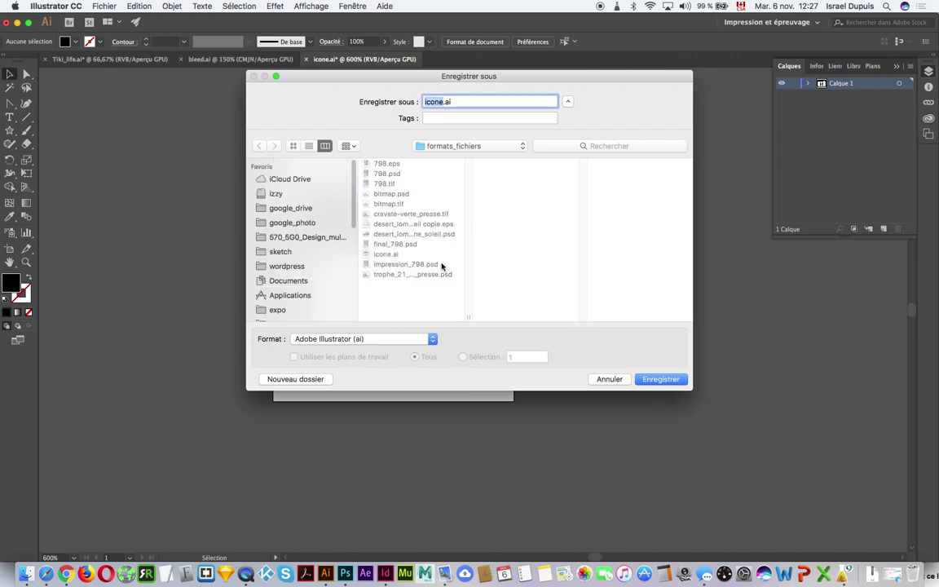
{"action": "left_click", "coordinate": [420, 343]}
{"action": "left_click", "coordinate": [406, 349]}
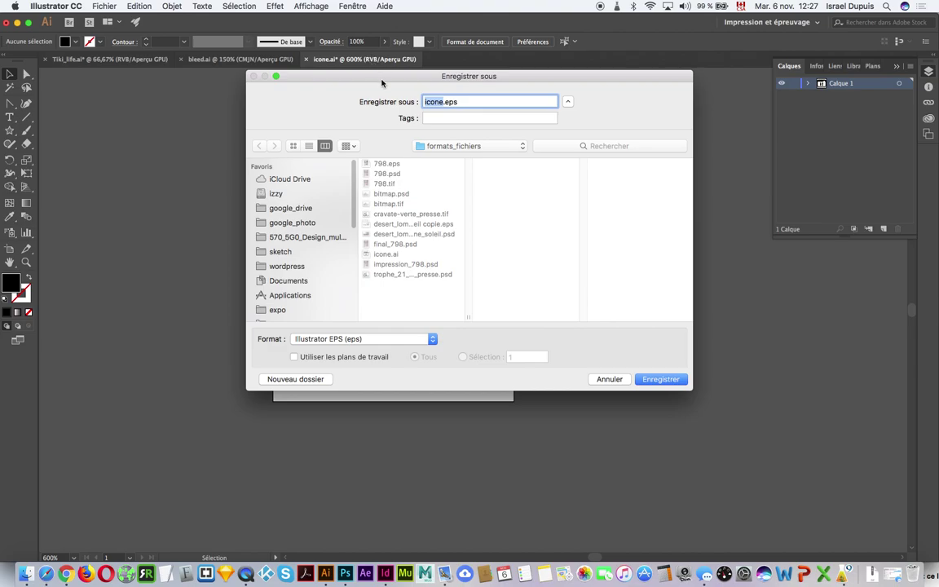
{"action": "left_click", "coordinate": [596, 380]}
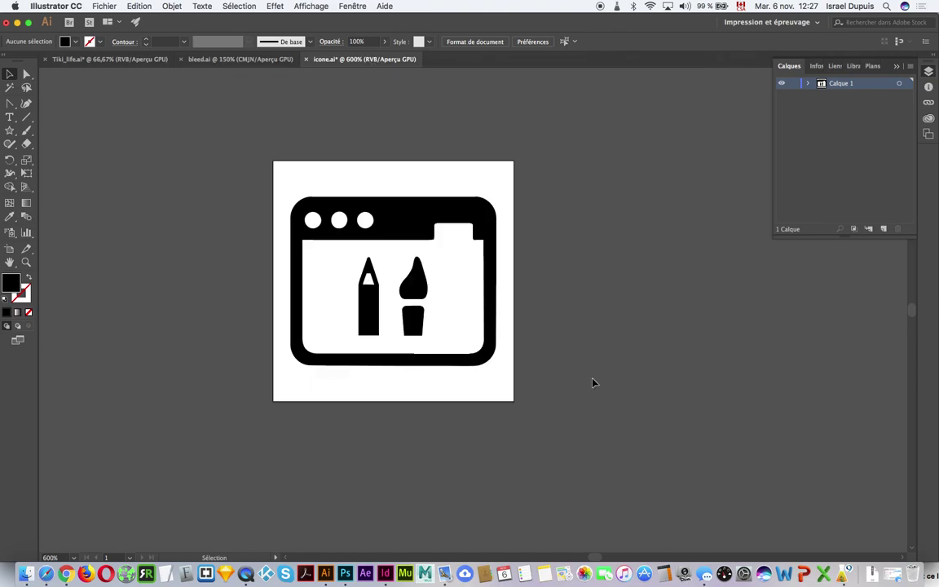
Convert the icon to CMYK Color, then save it as icone.eps in Illustrator EPS format with default options.
{"action": "left_click", "coordinate": [109, 5]}
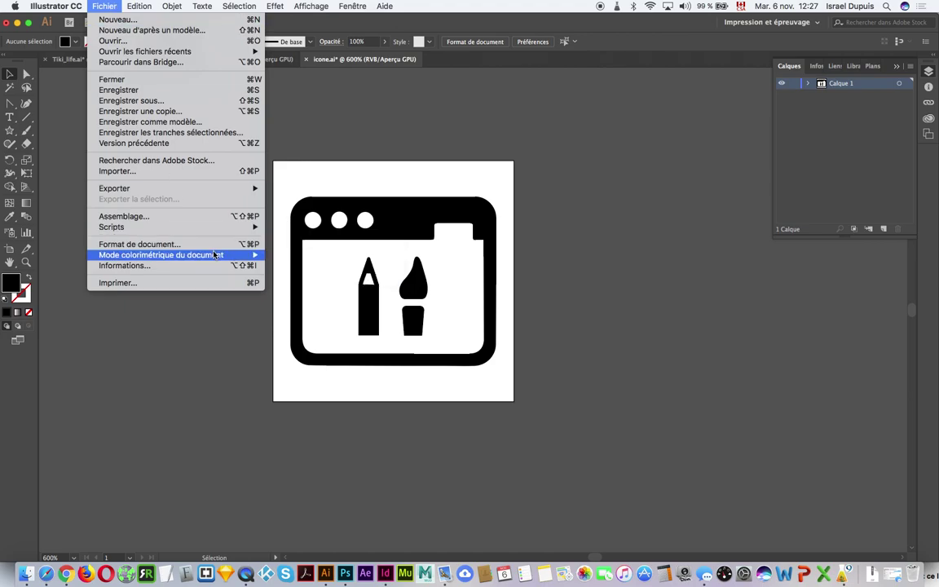
{"action": "mouse_move", "coordinate": [160, 255]}
{"action": "left_click", "coordinate": [302, 255]}
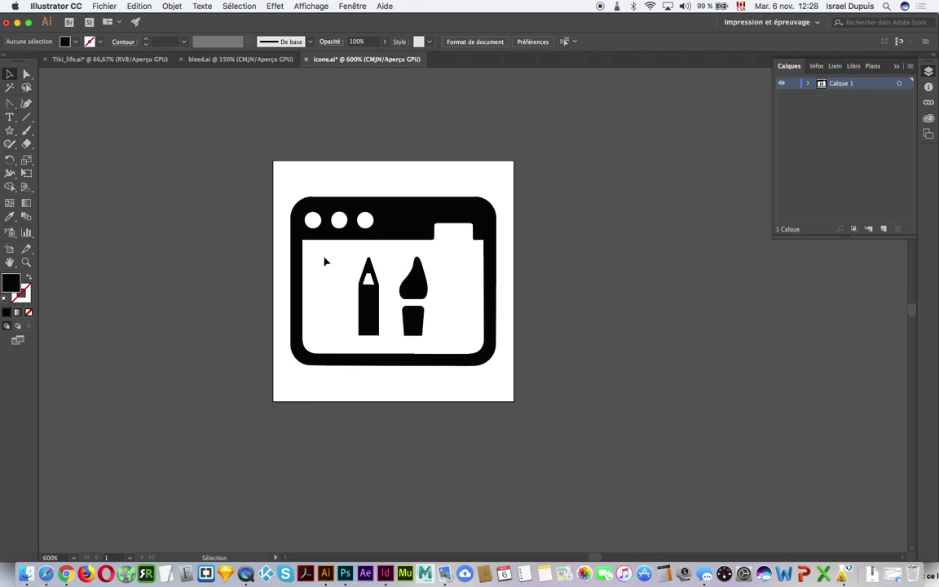
{"action": "left_click", "coordinate": [105, 5]}
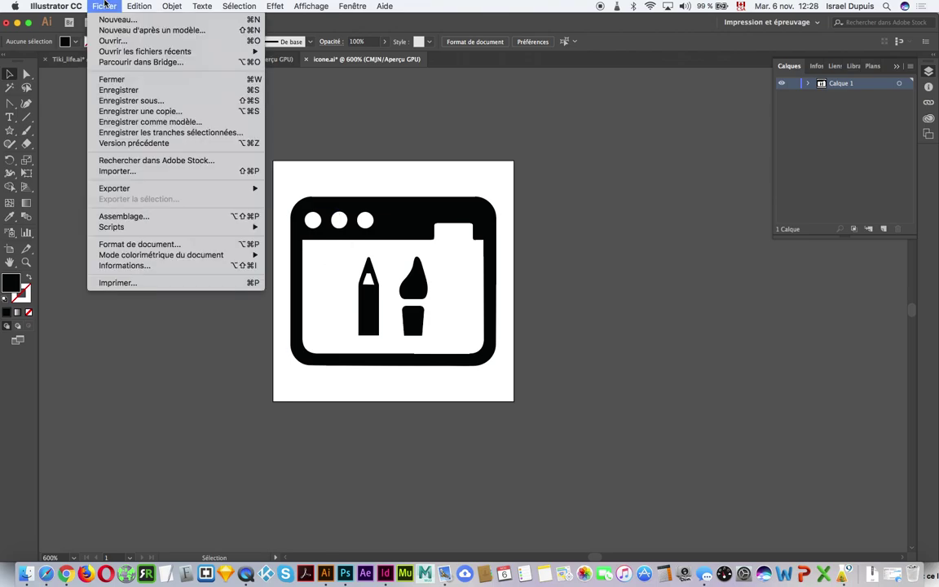
{"action": "left_click", "coordinate": [135, 100]}
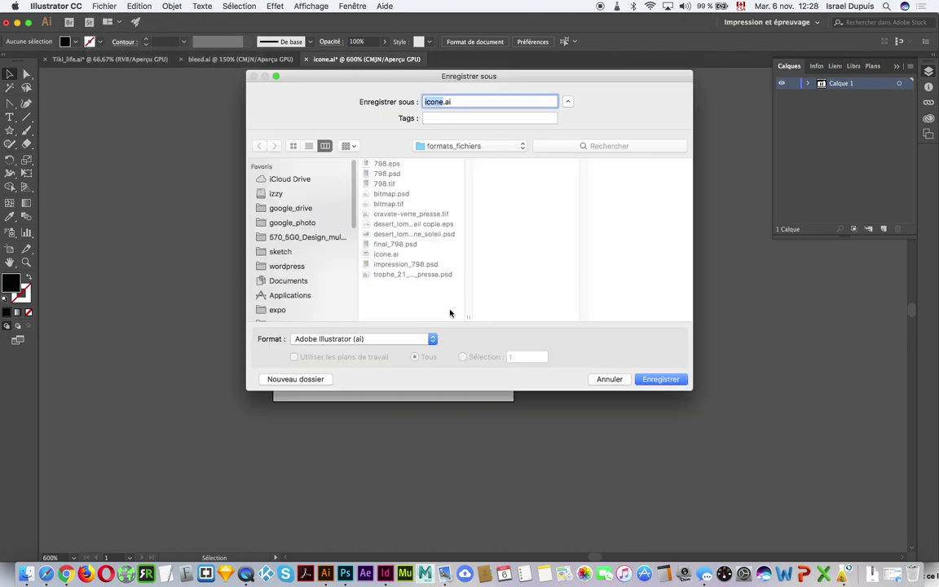
{"action": "left_click", "coordinate": [415, 340]}
{"action": "left_click", "coordinate": [408, 352]}
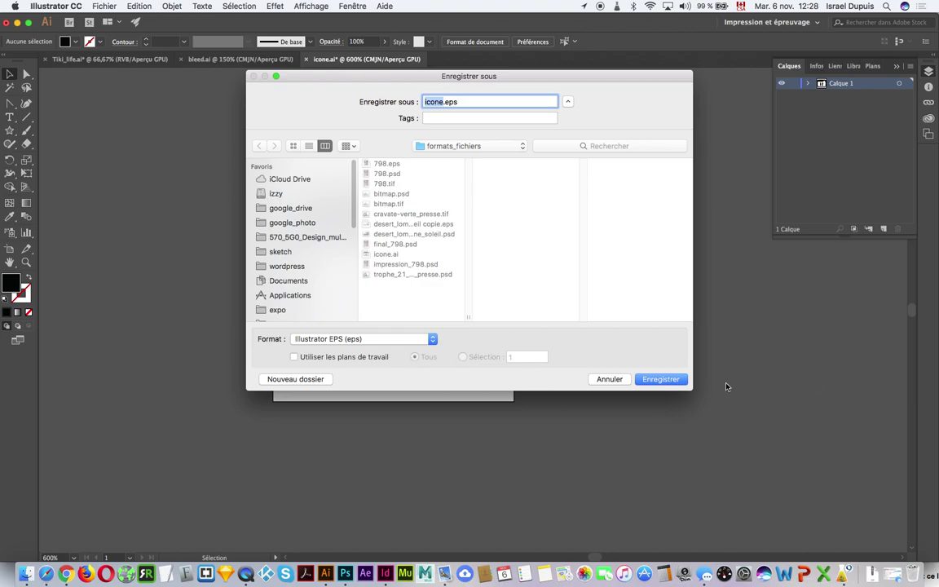
{"action": "left_click", "coordinate": [675, 379]}
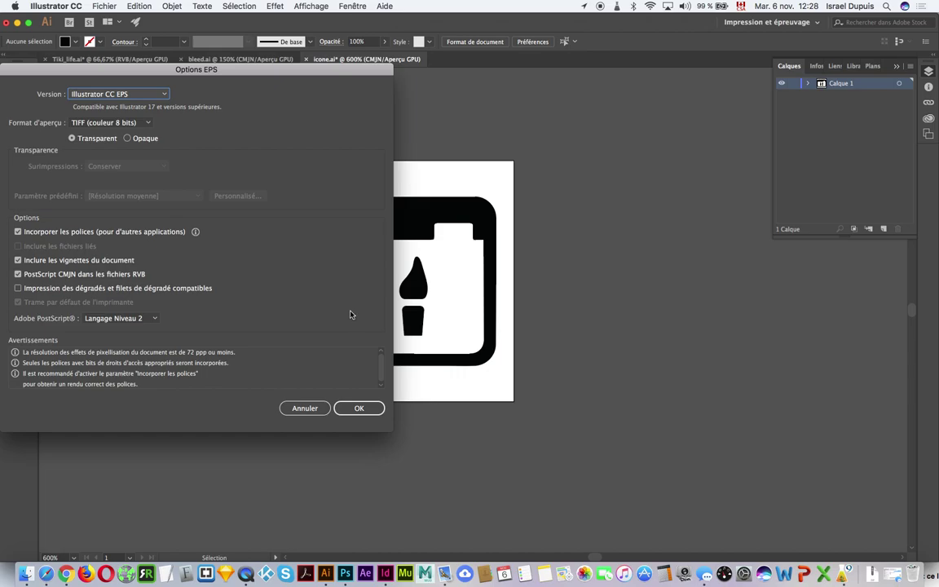
{"action": "left_click_drag", "start_coordinate": [203, 72], "coordinate": [329, 78]}
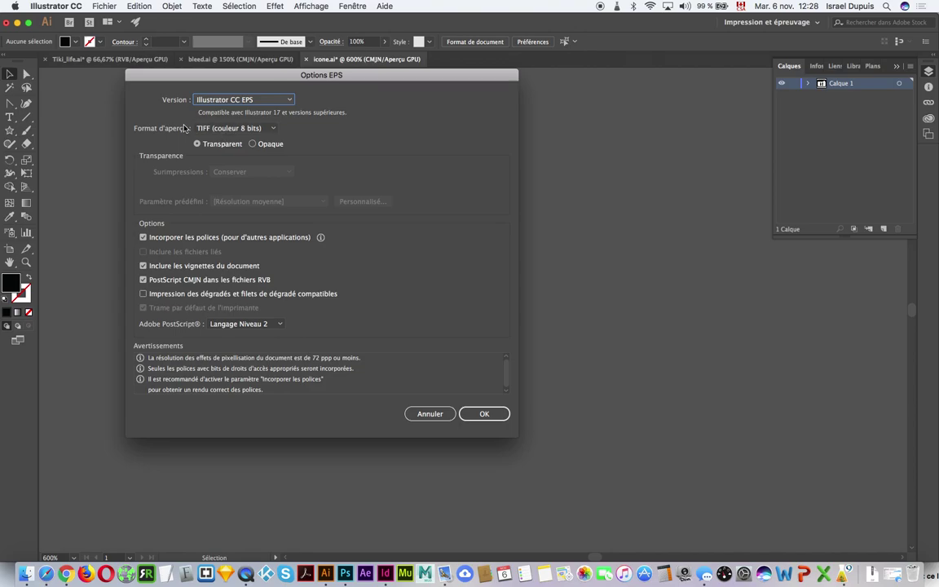
{"action": "left_click", "coordinate": [485, 413]}
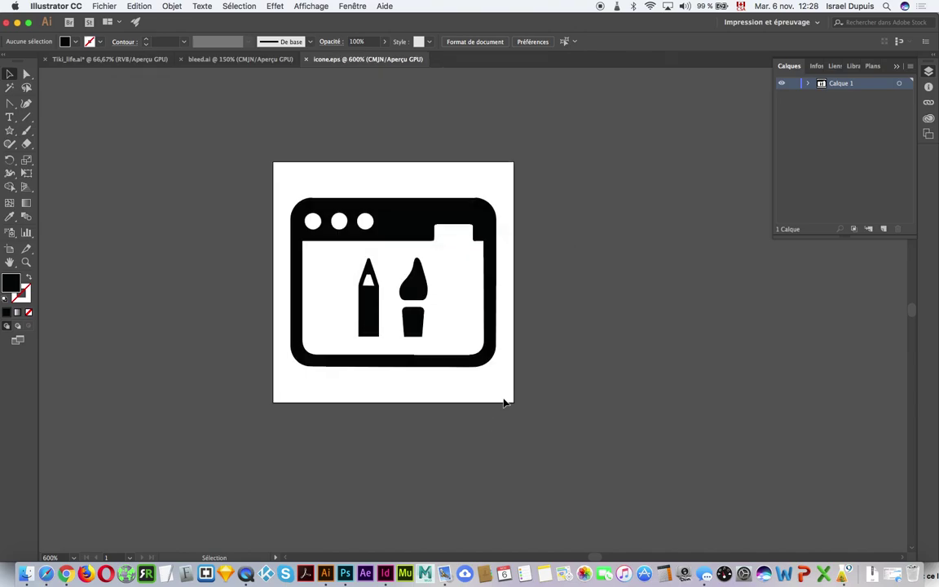
Bring the tendances_2018 layout forward and zoom out to see the page edge.
{"action": "left_click", "coordinate": [390, 575]}
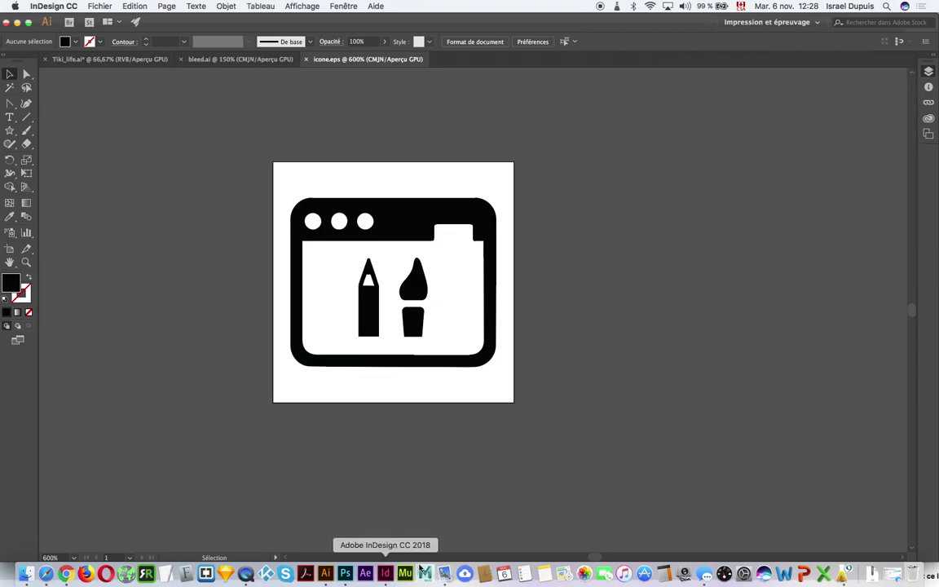
{"action": "scroll", "coordinate": [447, 455], "scroll_direction": "down", "scroll_amount": 5}
{"action": "scroll", "coordinate": [346, 283], "scroll_direction": "down", "scroll_amount": 5}
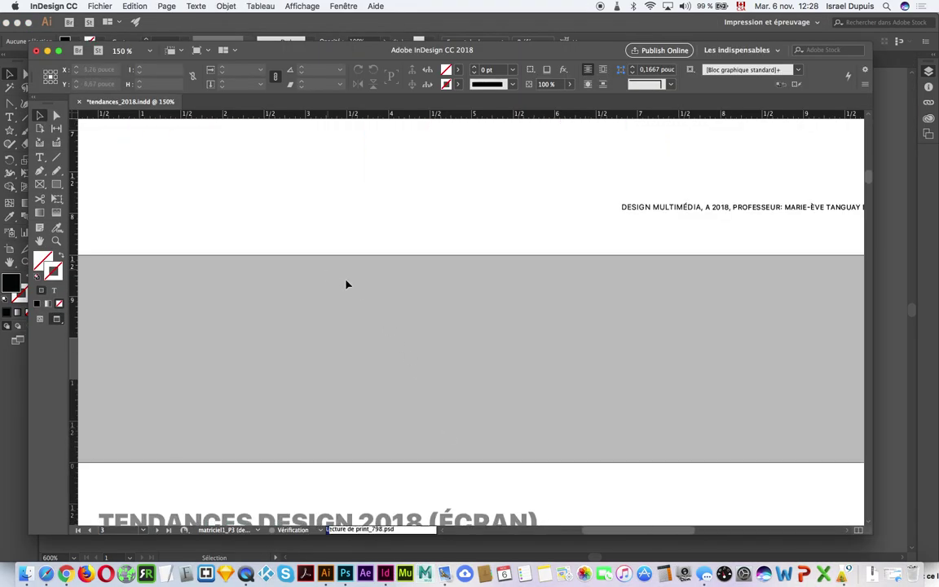
{"action": "scroll", "coordinate": [346, 283], "scroll_direction": "down", "scroll_amount": 10}
{"action": "scroll", "coordinate": [347, 283], "scroll_direction": "down", "scroll_amount": 10}
{"action": "scroll", "coordinate": [349, 285], "scroll_direction": "up", "scroll_amount": 10}
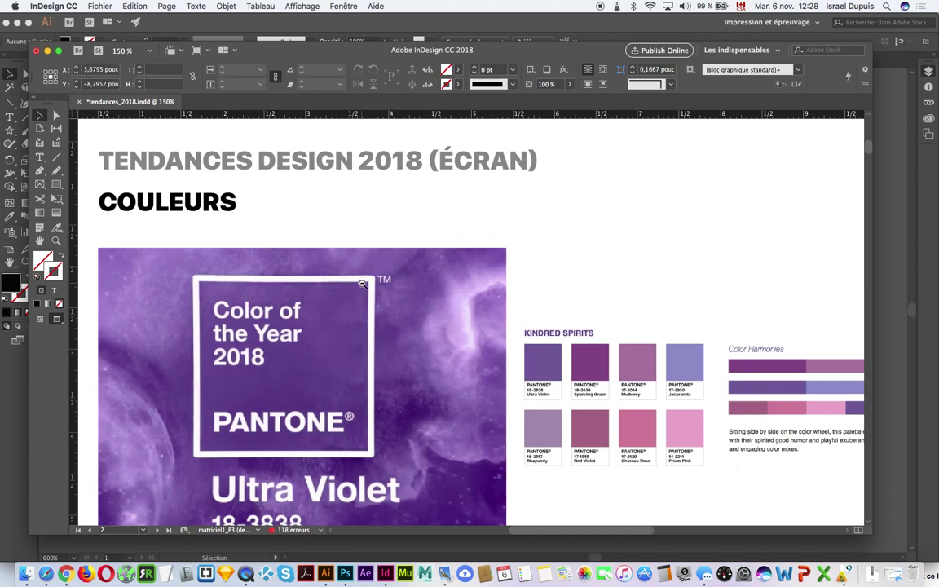
{"action": "key", "text": "super+minus"}
Place icone.eps and icone.ai side by side on the Couleurs page.
{"action": "key", "text": "super+d"}
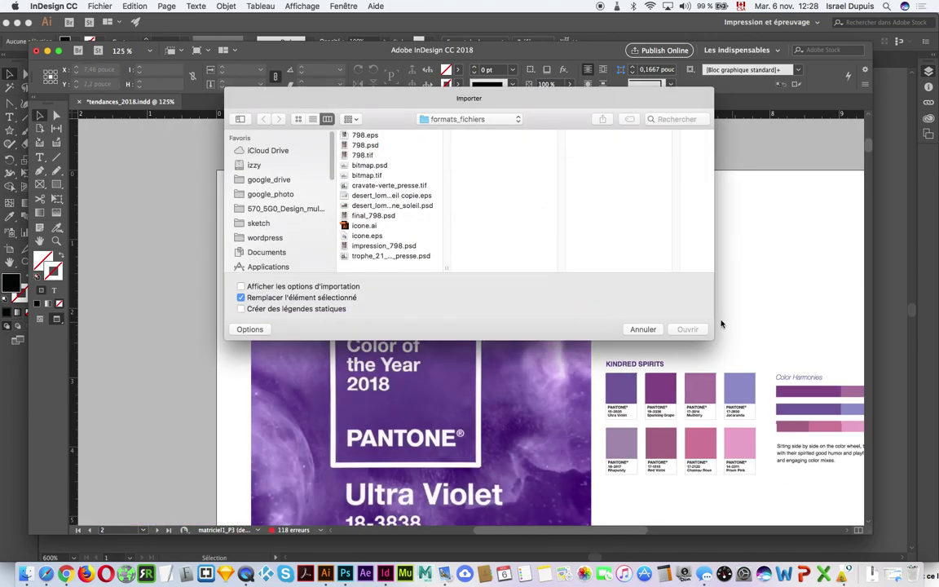
{"action": "left_click", "coordinate": [383, 237]}
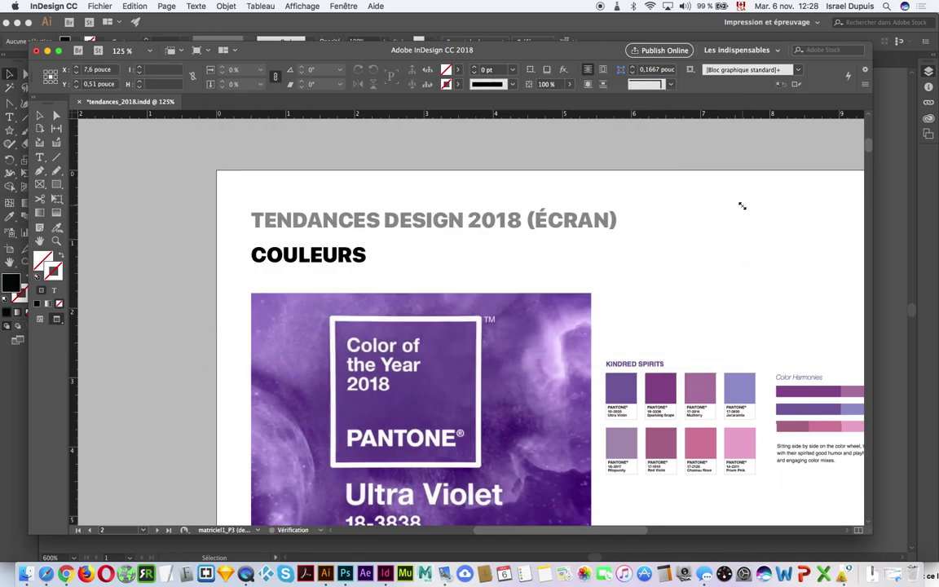
{"action": "left_click", "coordinate": [730, 240]}
{"action": "left_click_drag", "start_coordinate": [726, 244], "coordinate": [462, 237]}
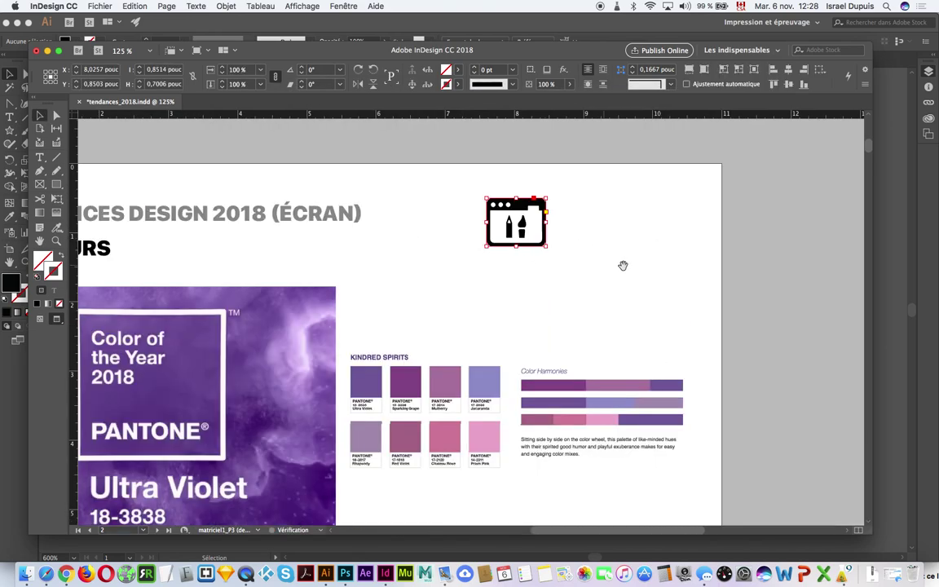
{"action": "left_click", "coordinate": [733, 267]}
{"action": "key", "text": "super+d"}
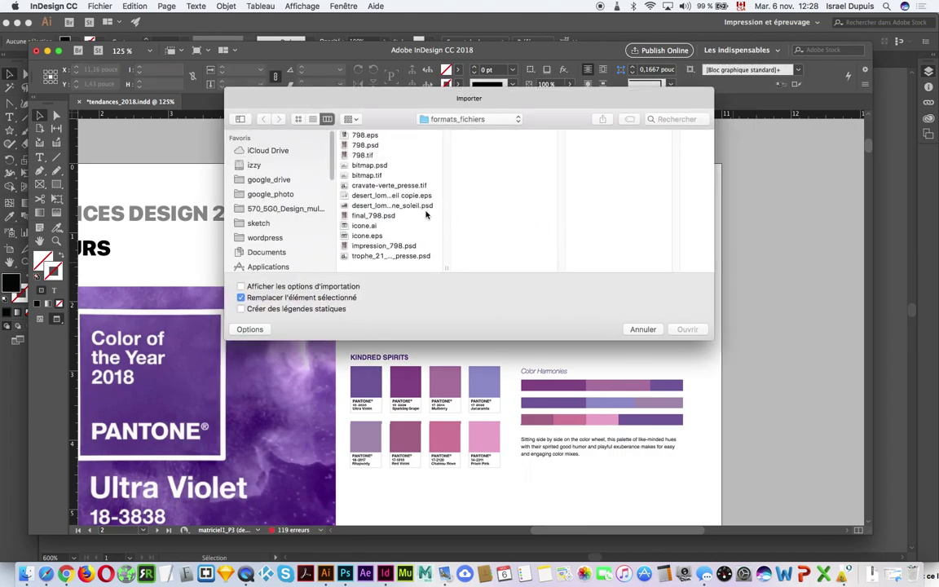
{"action": "left_click", "coordinate": [376, 225]}
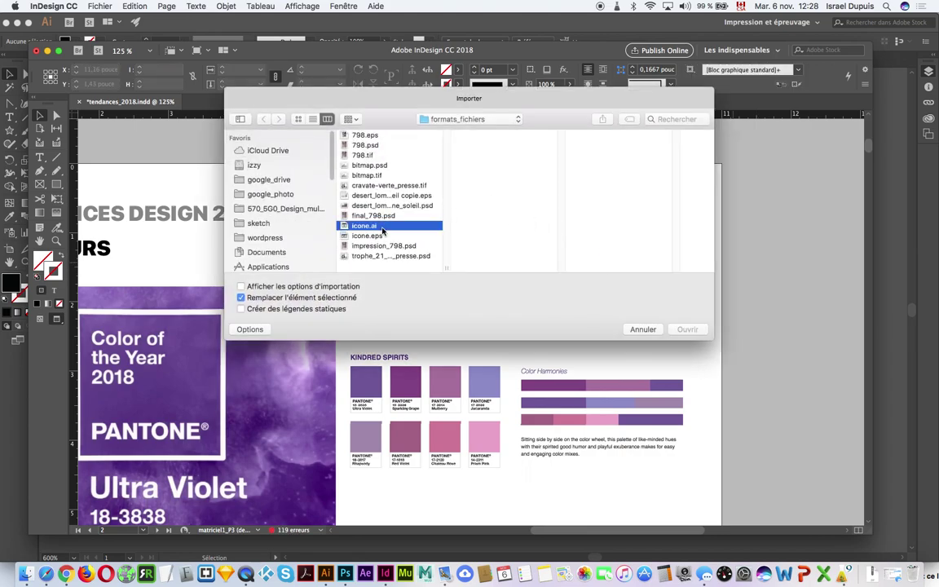
{"action": "left_click", "coordinate": [687, 330]}
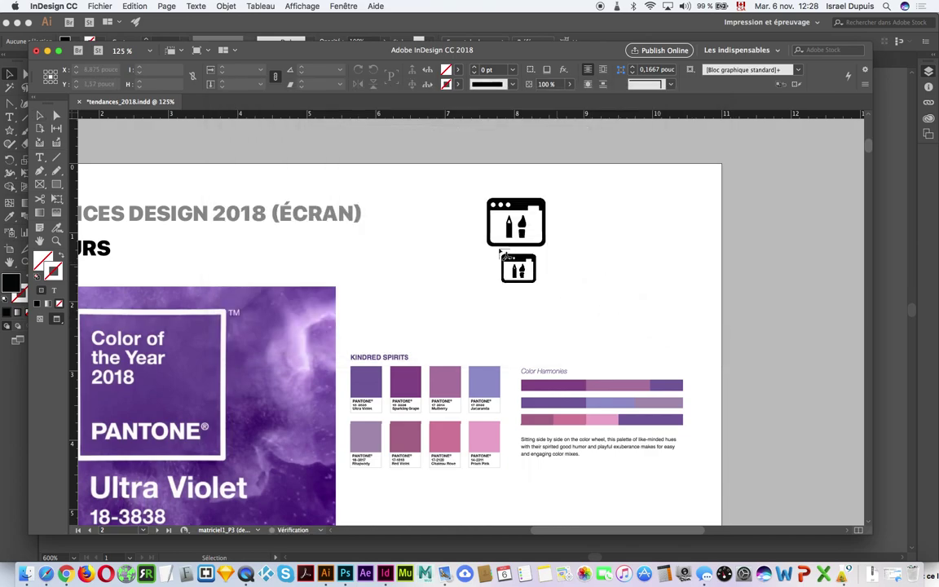
{"action": "left_click", "coordinate": [410, 201]}
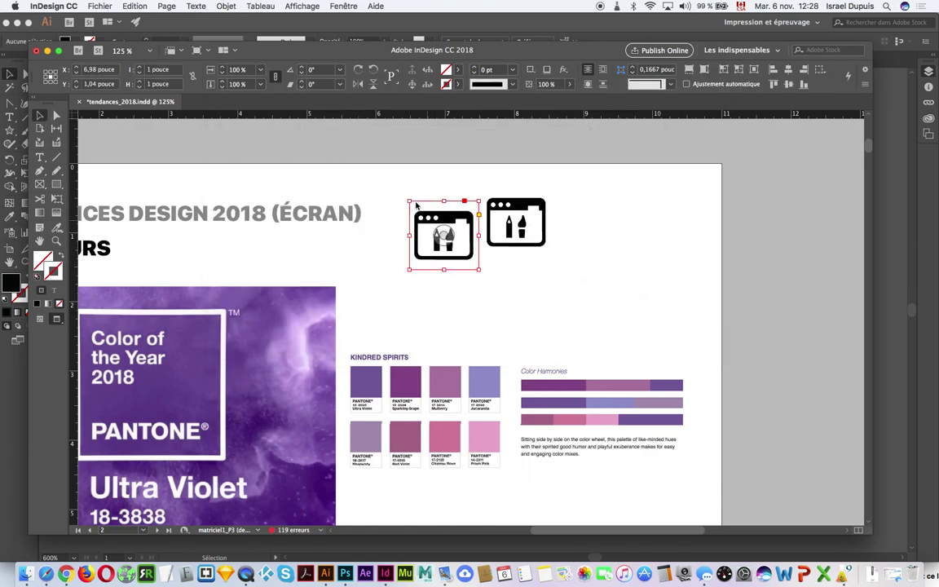
{"action": "left_click_drag", "start_coordinate": [428, 224], "coordinate": [425, 212]}
Show placed graphics at standard display quality, zoom to 100%, and return to Illustrator.
{"action": "left_click", "coordinate": [302, 6]}
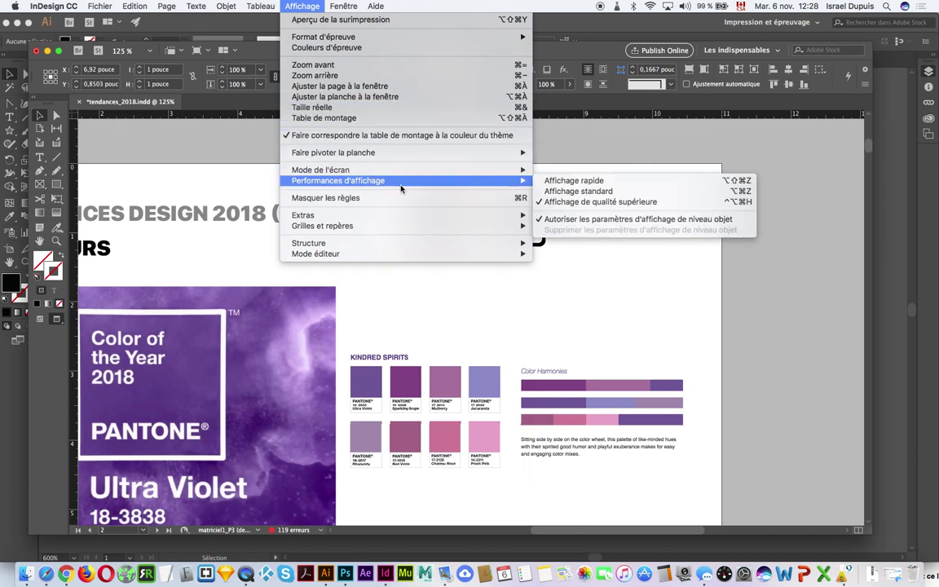
{"action": "left_click", "coordinate": [600, 193]}
{"action": "left_click", "coordinate": [767, 210]}
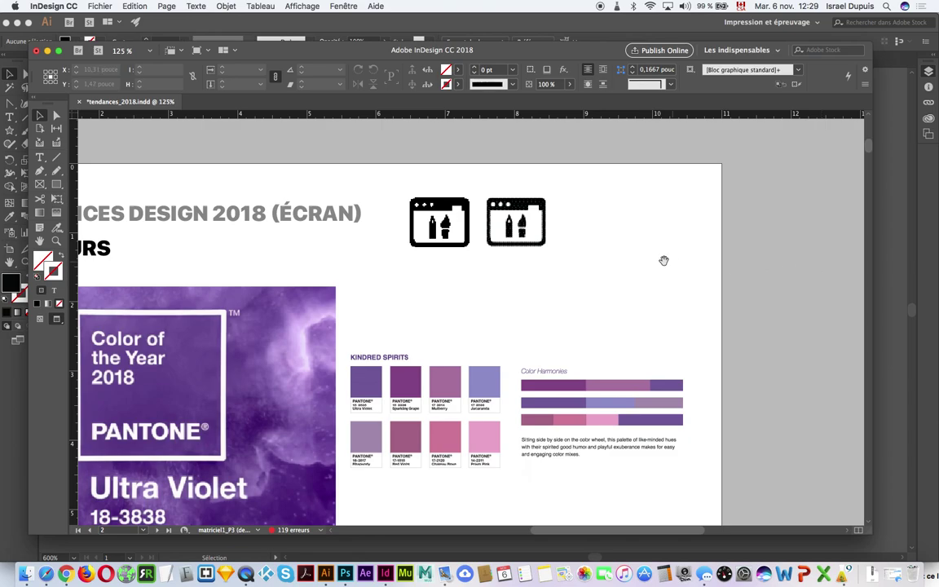
{"action": "key", "text": "z"}
{"action": "key", "text": "ctrl+minus"}
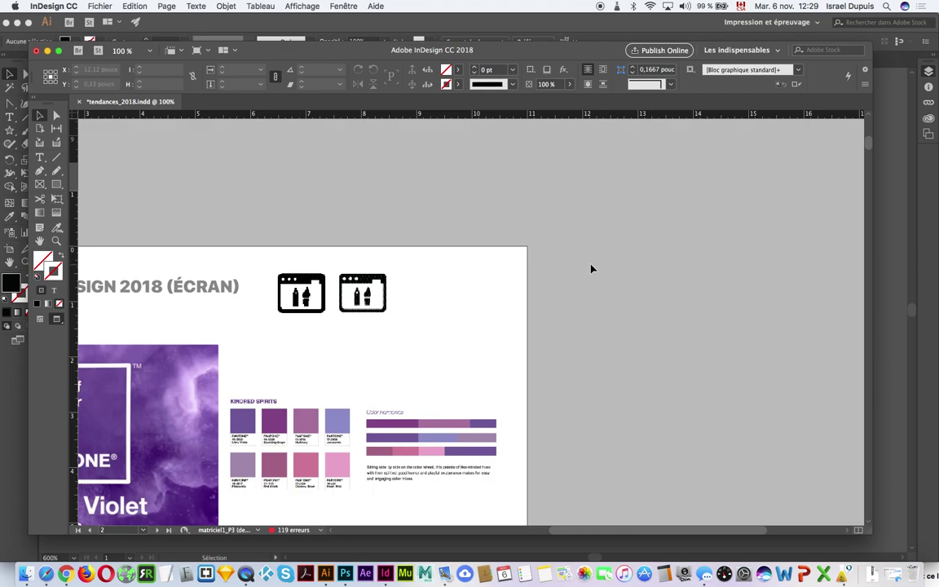
{"action": "left_click", "coordinate": [302, 6]}
{"action": "mouse_move", "coordinate": [338, 181]}
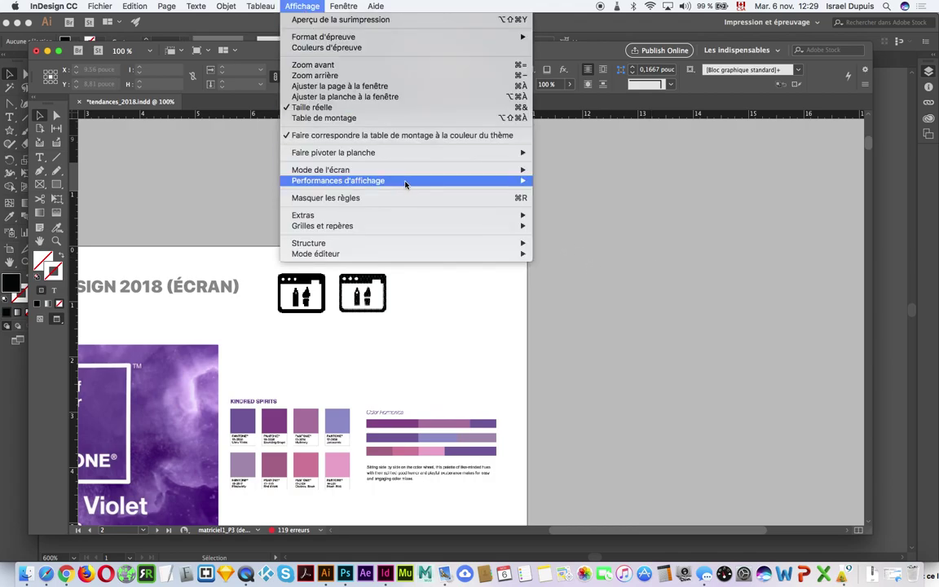
{"action": "left_click", "coordinate": [554, 191]}
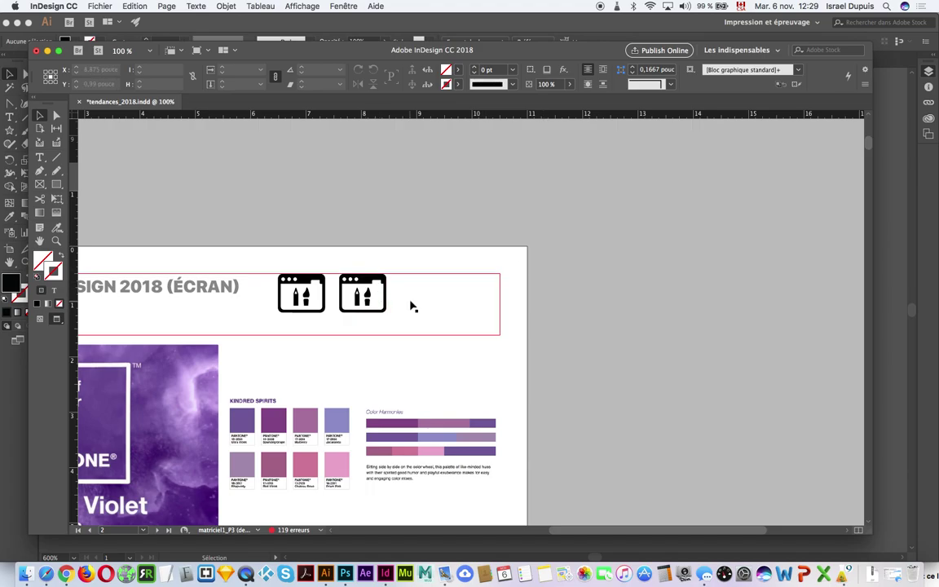
{"action": "mouse_move", "coordinate": [363, 292]}
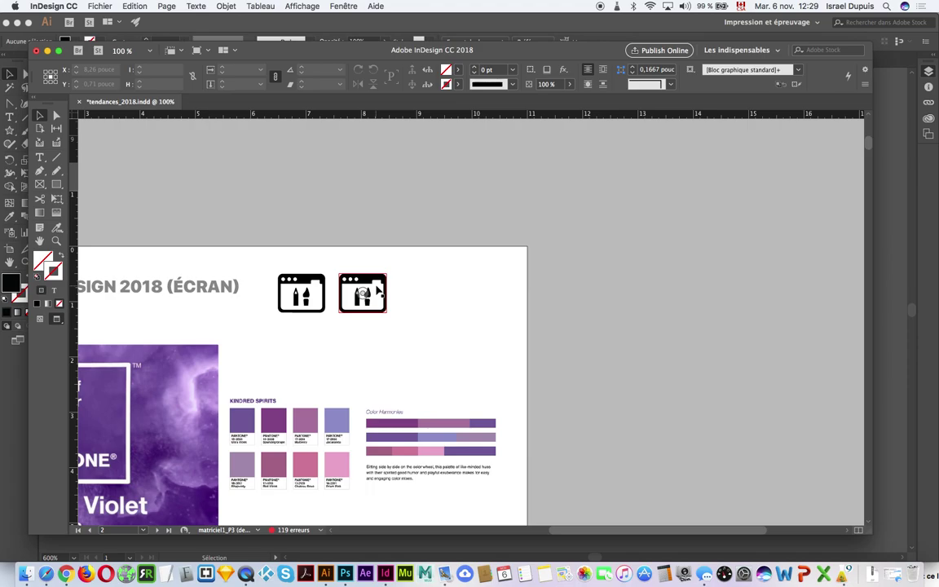
{"action": "left_click", "coordinate": [327, 574]}
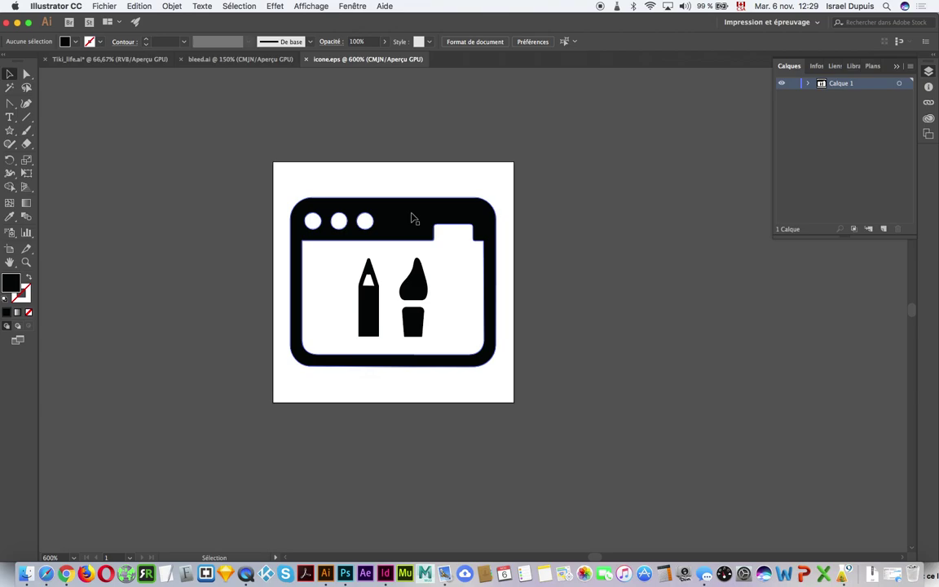
Switch to bleed.ai, select the meeting photo and show it in the Liens panel.
{"action": "left_click", "coordinate": [261, 59]}
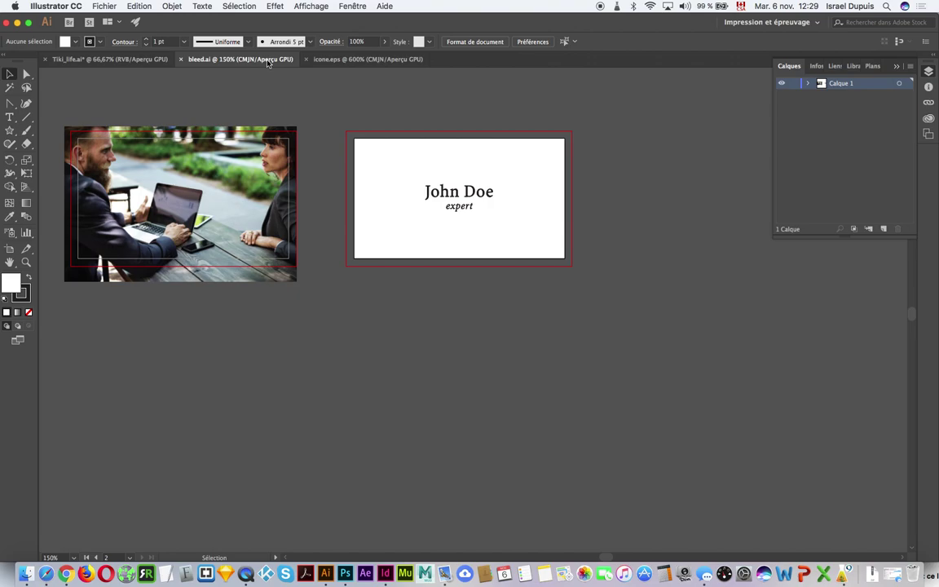
{"action": "left_click", "coordinate": [195, 134]}
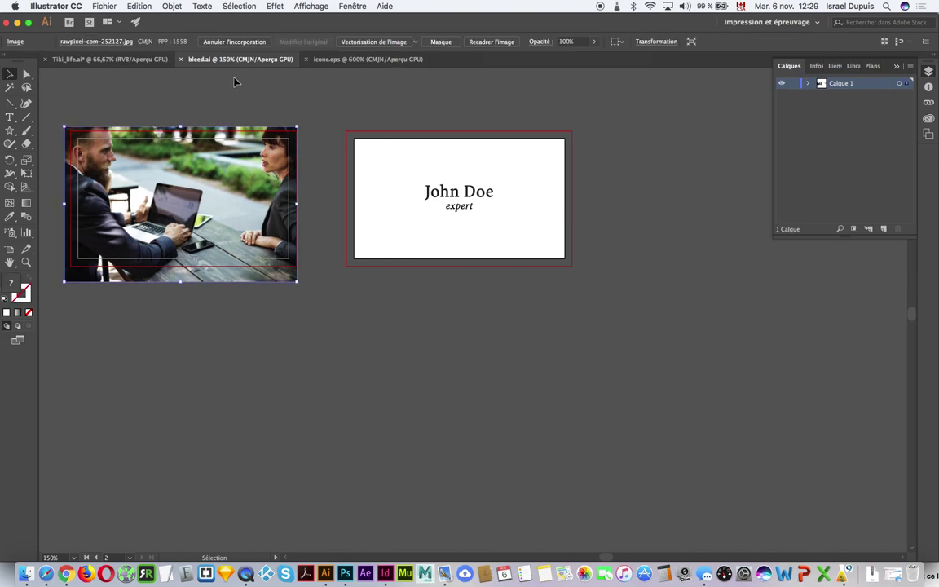
{"action": "left_click", "coordinate": [234, 81]}
{"action": "left_click", "coordinate": [236, 133]}
{"action": "left_click", "coordinate": [282, 104]}
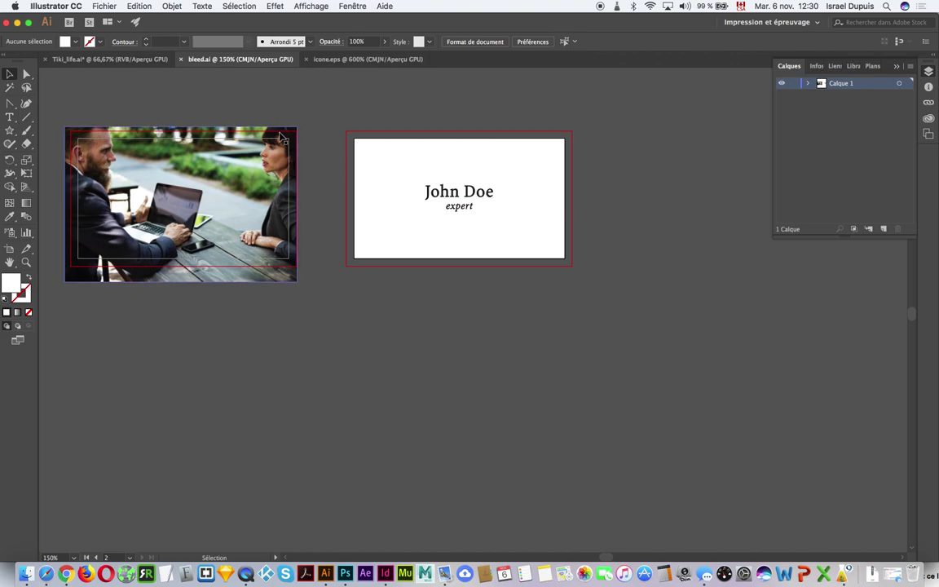
{"action": "left_click", "coordinate": [255, 122]}
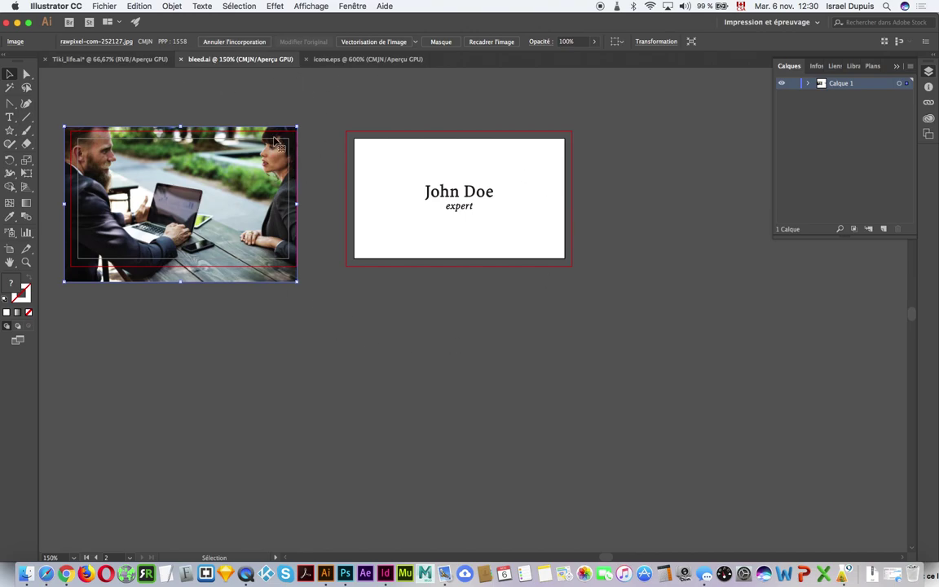
{"action": "left_click", "coordinate": [352, 6]}
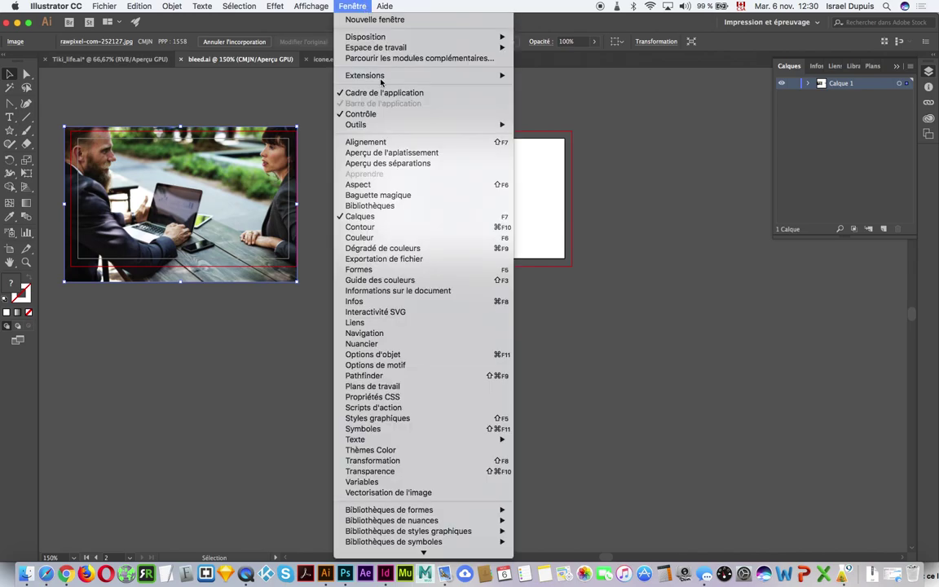
{"action": "left_click", "coordinate": [391, 322]}
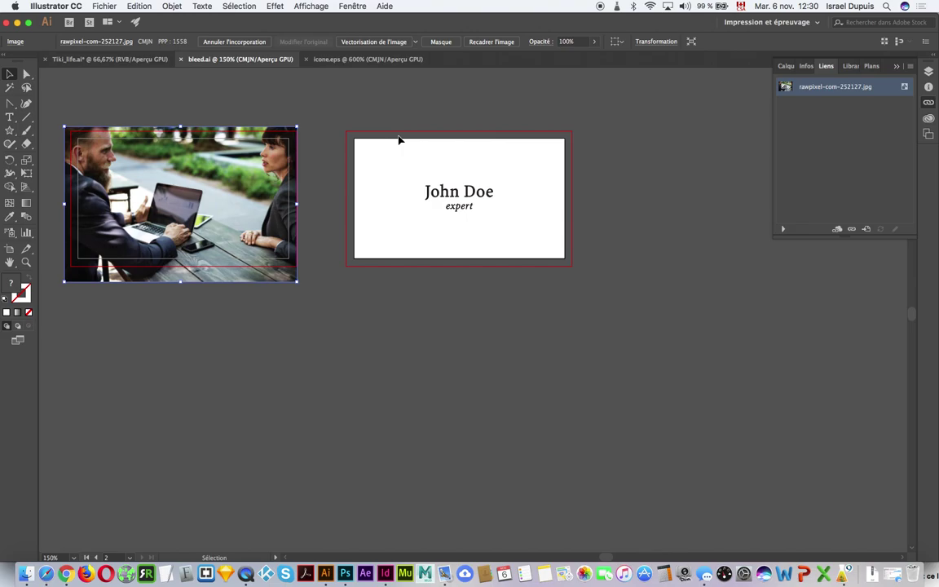
{"action": "left_click", "coordinate": [392, 111]}
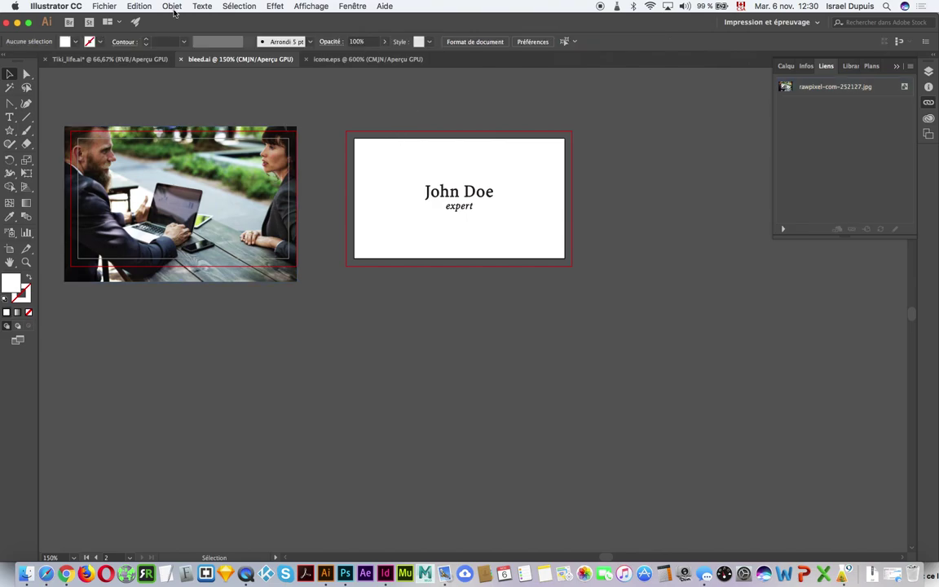
Save the card as Adobe PDF into the Desktop's formats_fichiers folder.
{"action": "left_click", "coordinate": [103, 5]}
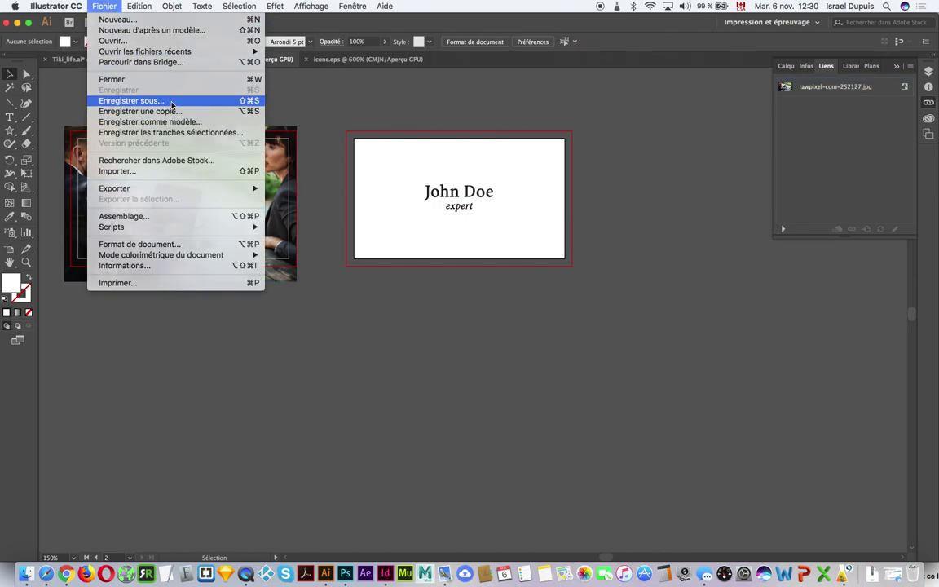
{"action": "left_click", "coordinate": [170, 100]}
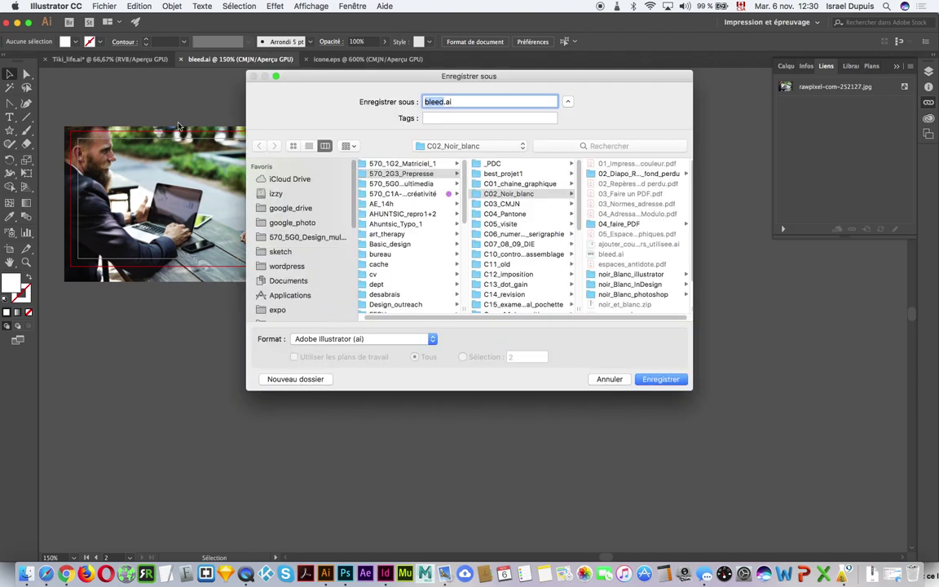
{"action": "scroll", "coordinate": [315, 278], "scroll_direction": "down", "scroll_amount": 1}
{"action": "scroll", "coordinate": [315, 278], "scroll_direction": "down", "scroll_amount": 1}
{"action": "scroll", "coordinate": [309, 285], "scroll_direction": "down", "scroll_amount": 2}
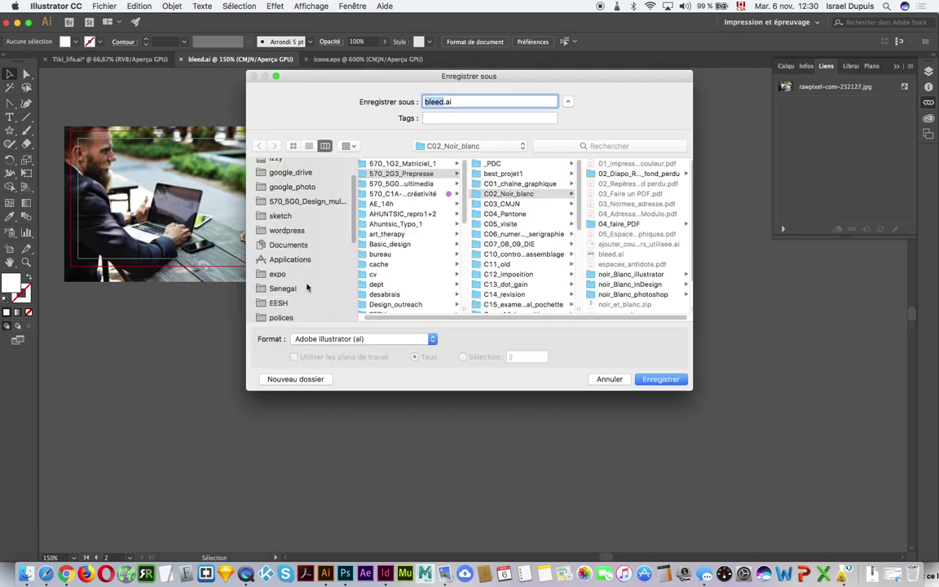
{"action": "scroll", "coordinate": [310, 285], "scroll_direction": "down", "scroll_amount": 2}
{"action": "left_click", "coordinate": [297, 289]}
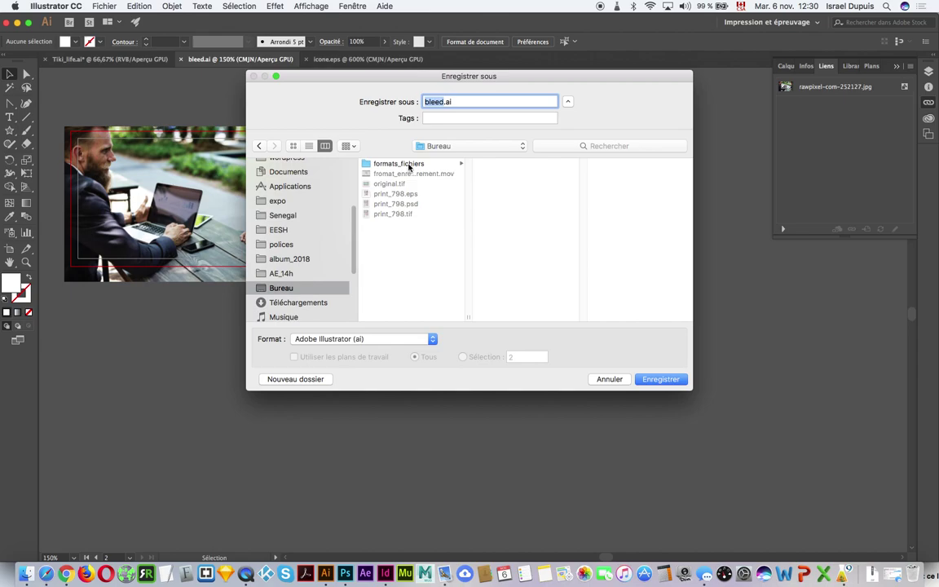
{"action": "left_click", "coordinate": [405, 162]}
{"action": "left_click", "coordinate": [421, 339]}
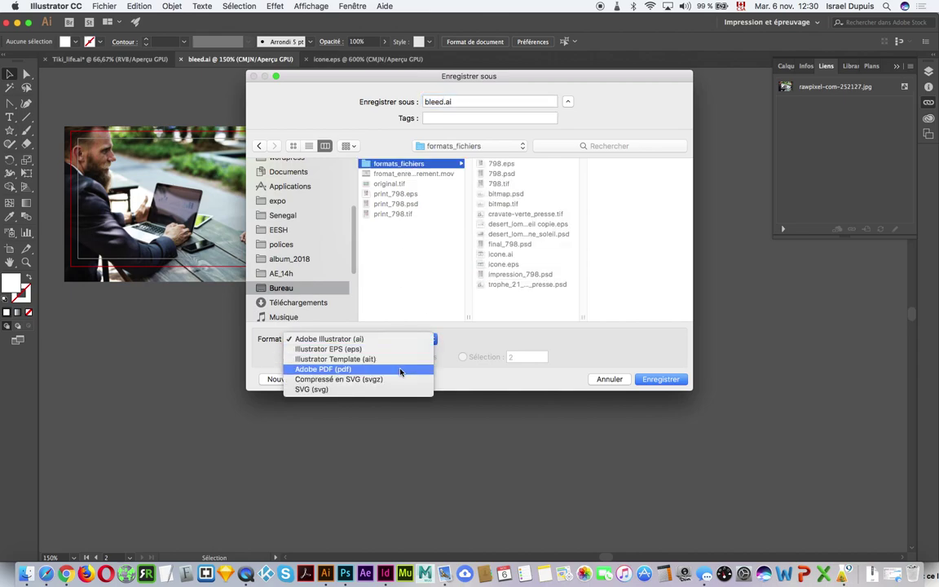
{"action": "left_click", "coordinate": [403, 369]}
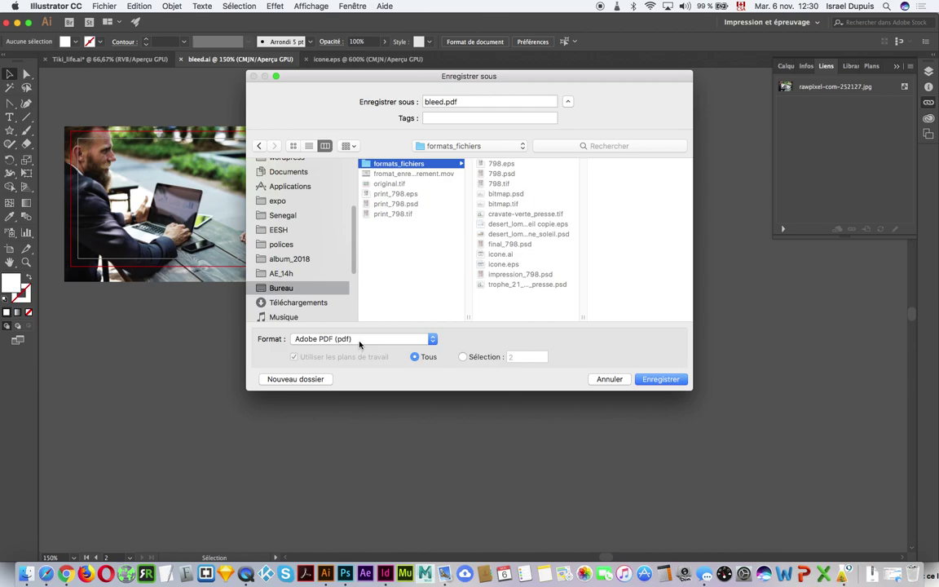
{"action": "left_click", "coordinate": [661, 379]}
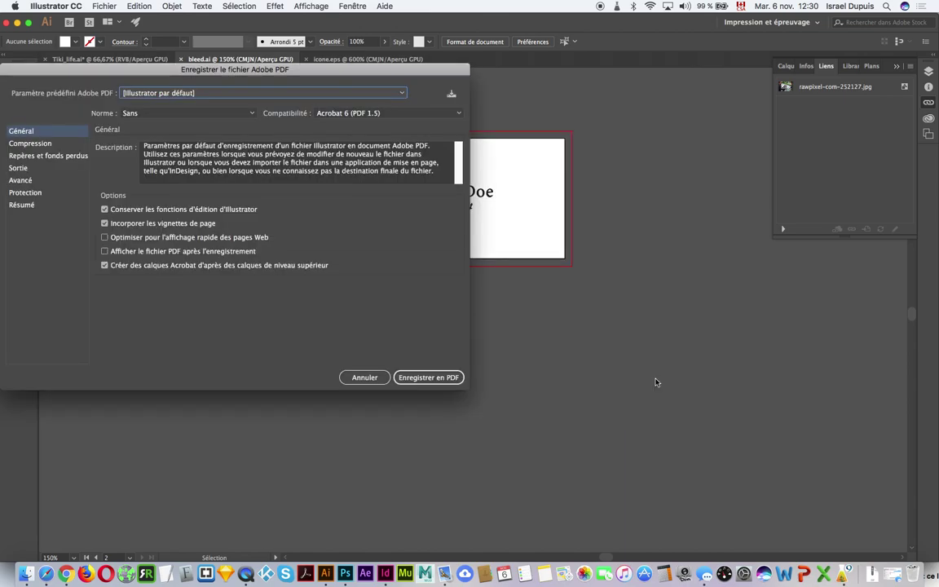
Choose the [Qualité supérieure] preset and save bleed.pdf.
{"action": "left_click_drag", "start_coordinate": [228, 65], "coordinate": [334, 72]}
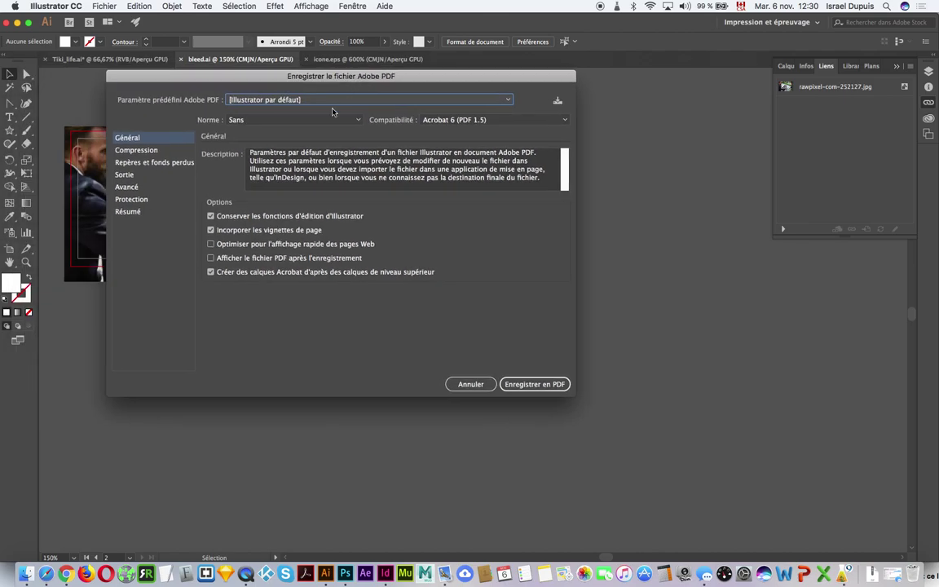
{"action": "left_click", "coordinate": [352, 100]}
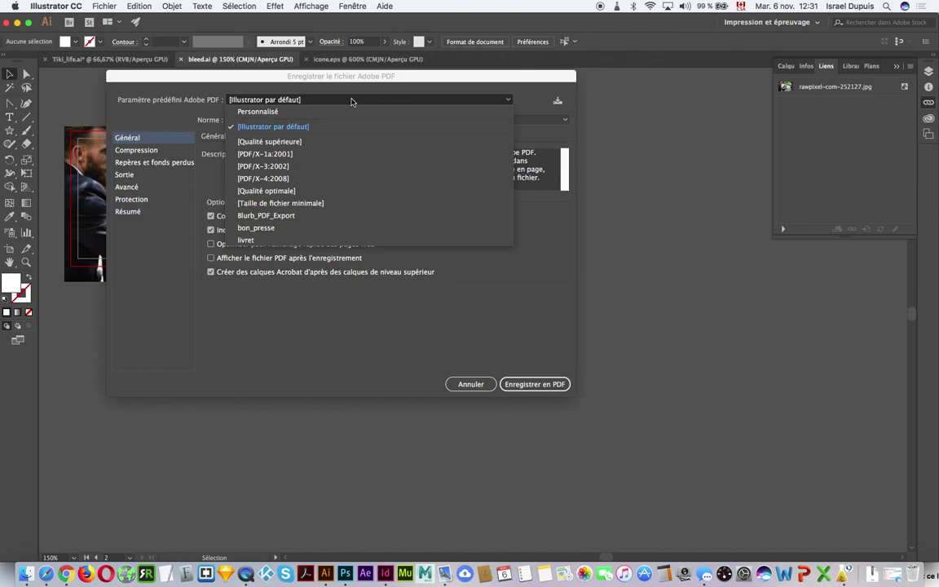
{"action": "left_click", "coordinate": [349, 142]}
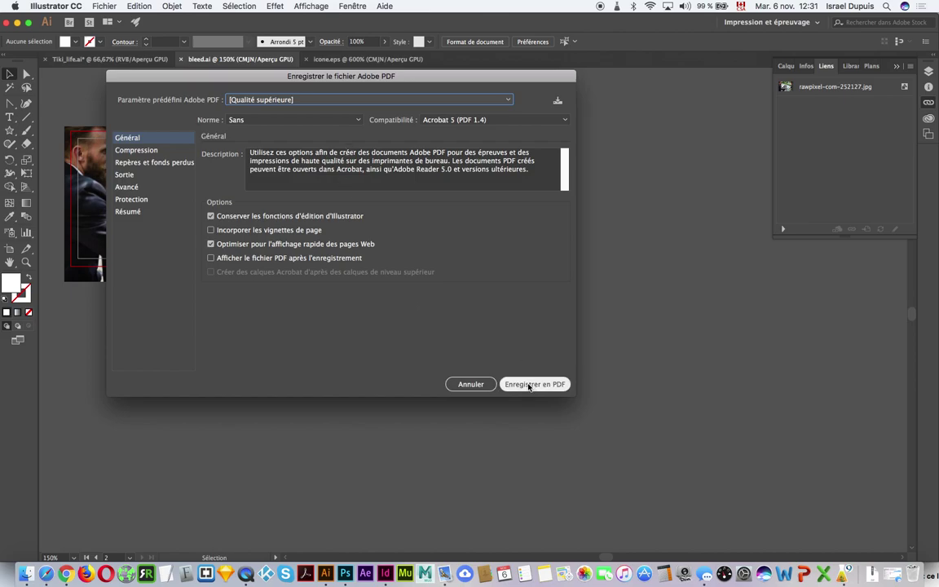
{"action": "left_click", "coordinate": [528, 389]}
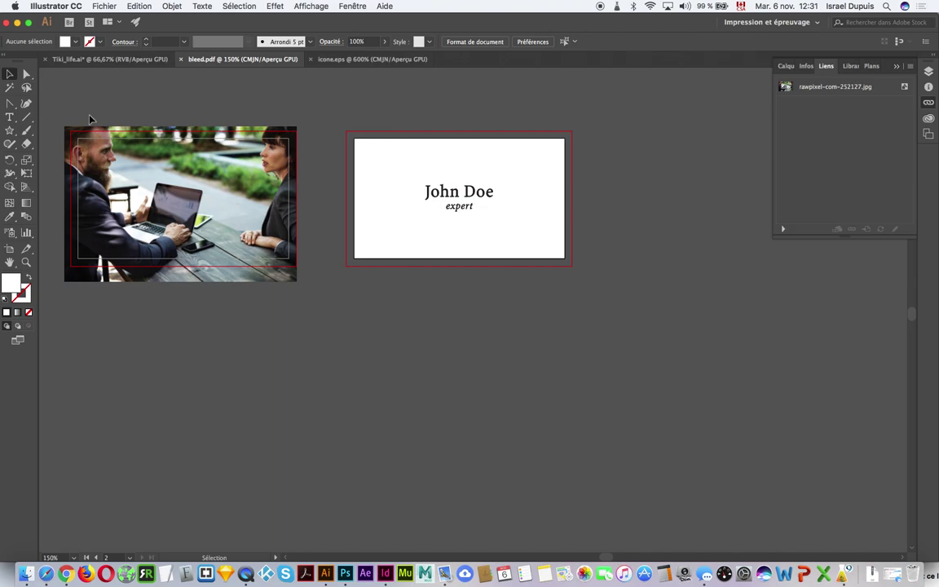
Switch to Tiki_life.ai, select the red arc blend and toggle Outline view to inspect its paths.
{"action": "left_click", "coordinate": [122, 59]}
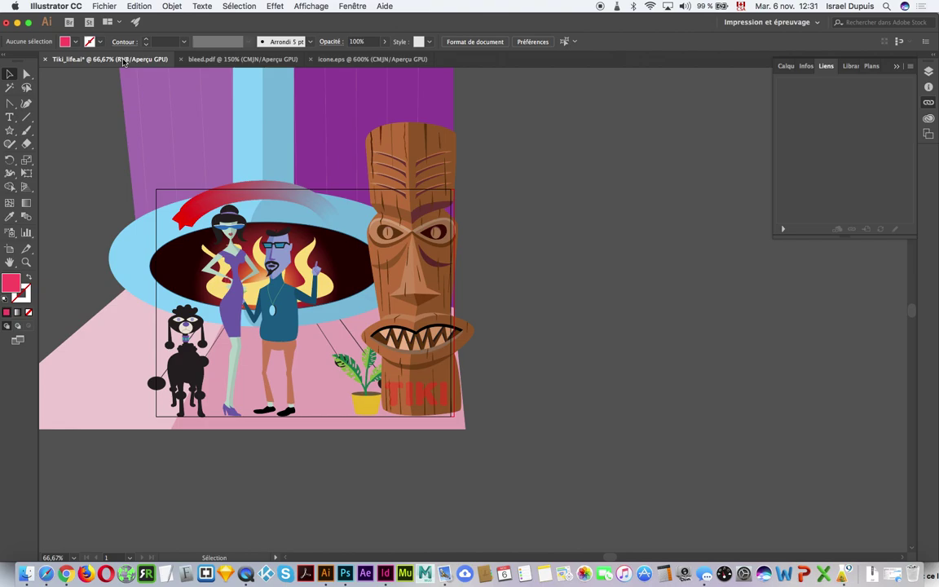
{"action": "left_click", "coordinate": [204, 202]}
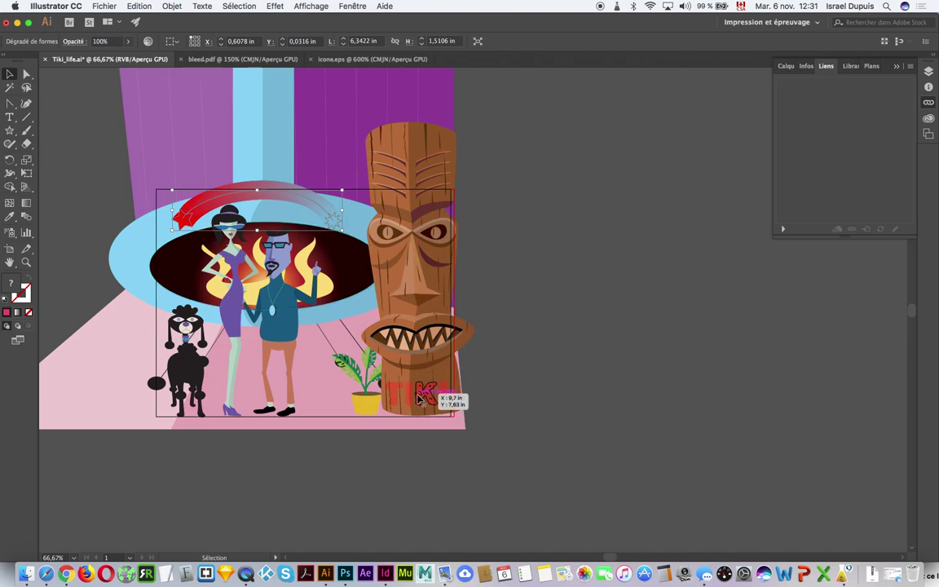
{"action": "left_click", "coordinate": [555, 394]}
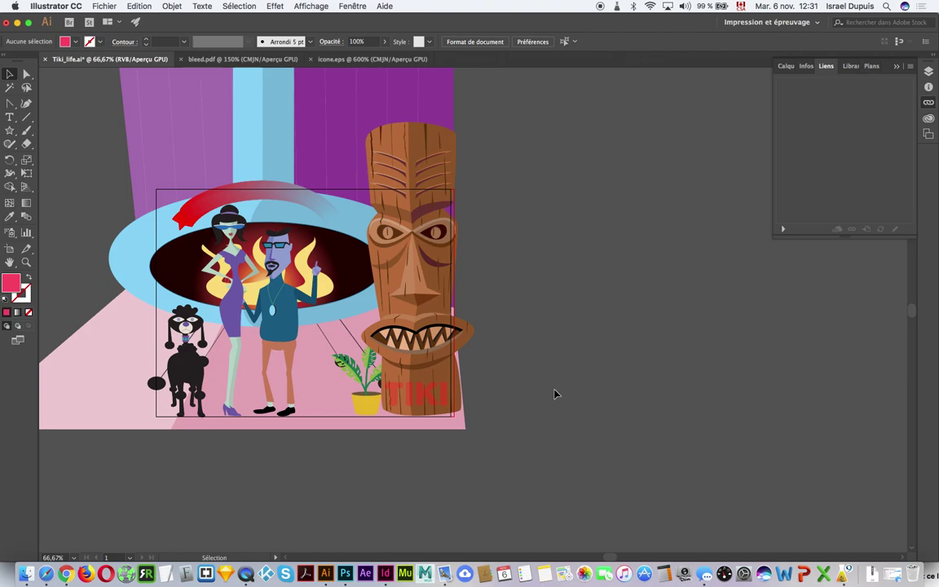
{"action": "left_click", "coordinate": [258, 193]}
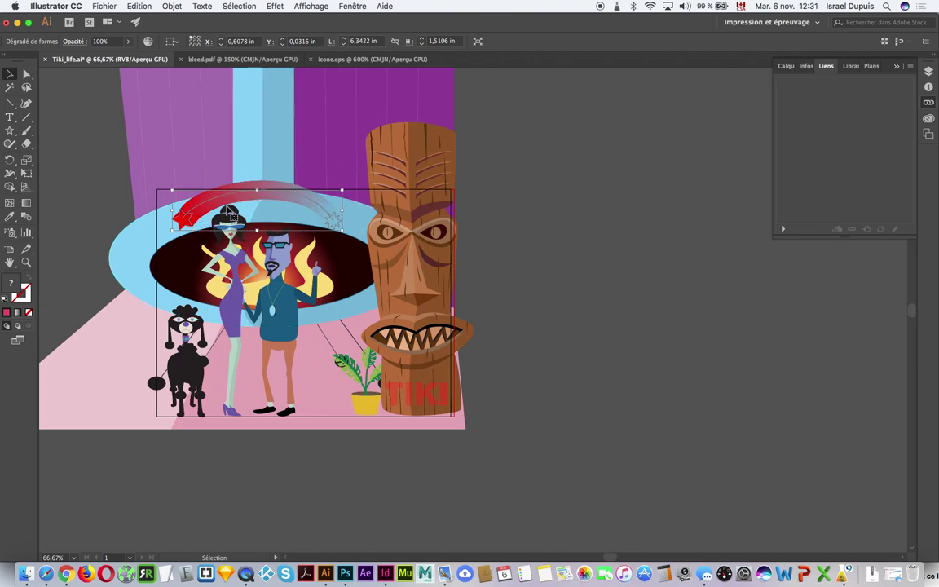
{"action": "key", "text": "ctrl+y"}
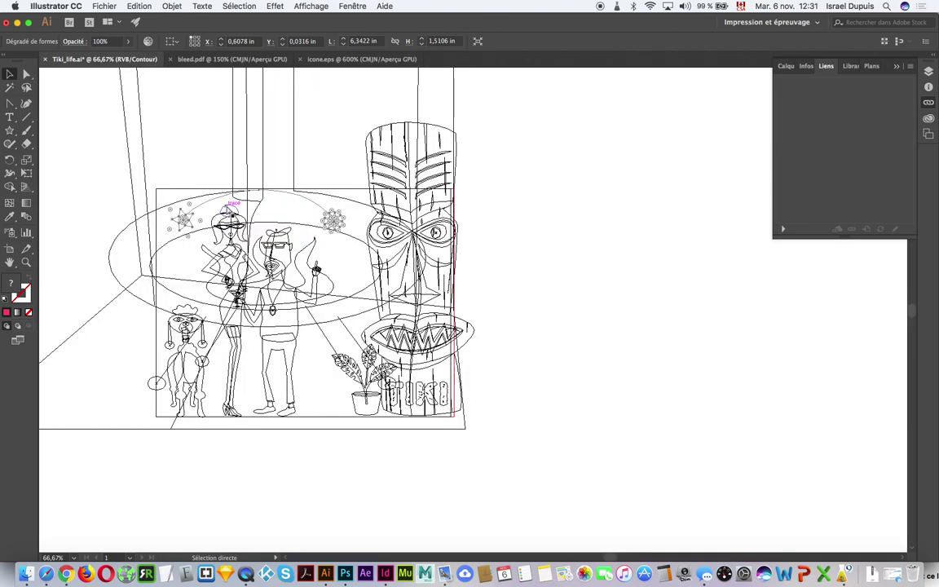
{"action": "key", "text": "ctrl+y"}
{"action": "key", "text": "ctrl+y"}
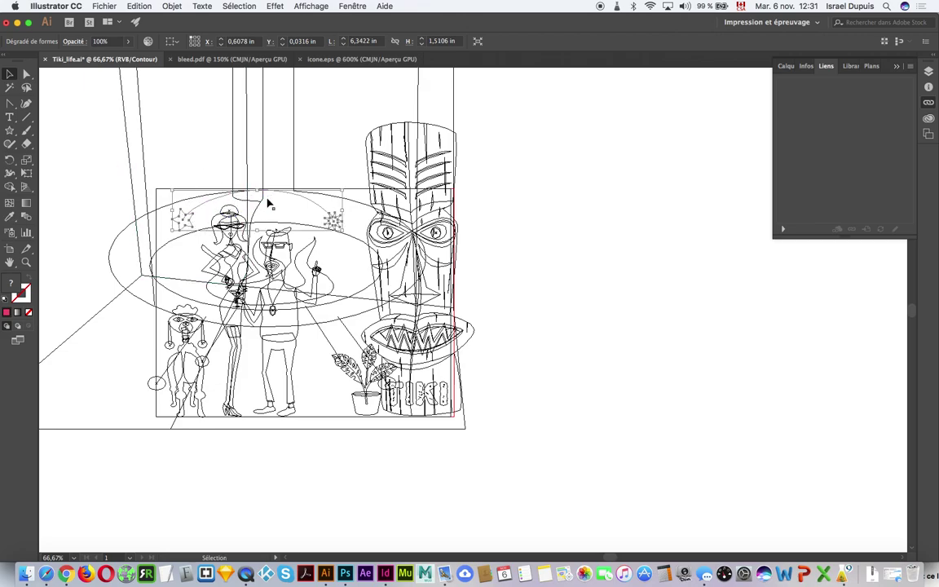
{"action": "key", "text": "a"}
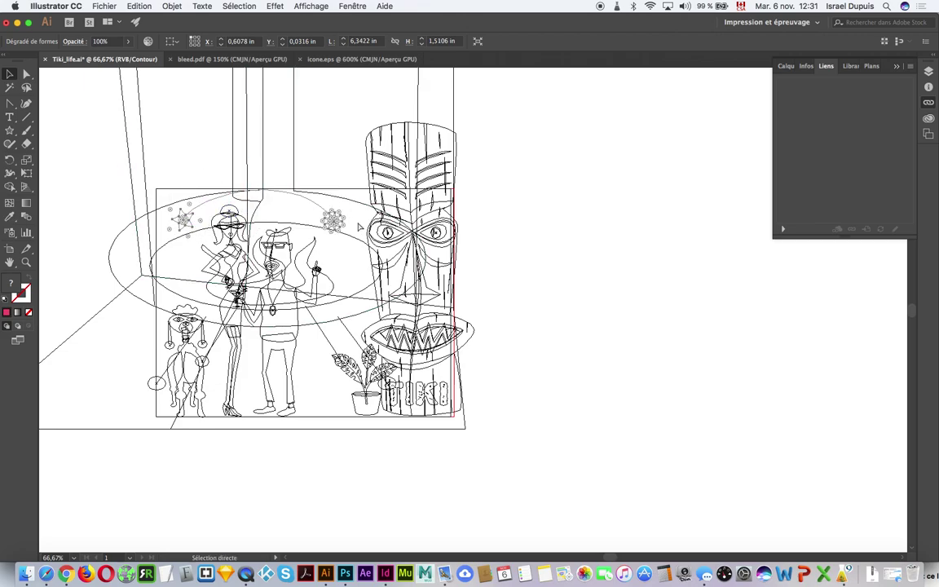
{"action": "key", "text": "ctrl+y"}
{"action": "key", "text": "v"}
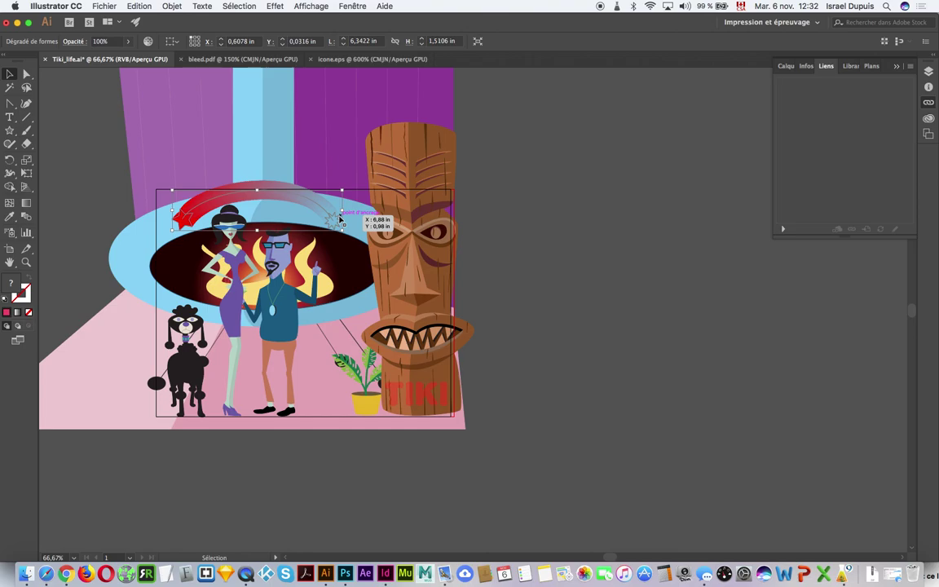
Expand the blend layer in Calques to list Dégradé de formes, then save, accepting the legacy-format warning.
{"action": "left_click", "coordinate": [788, 66]}
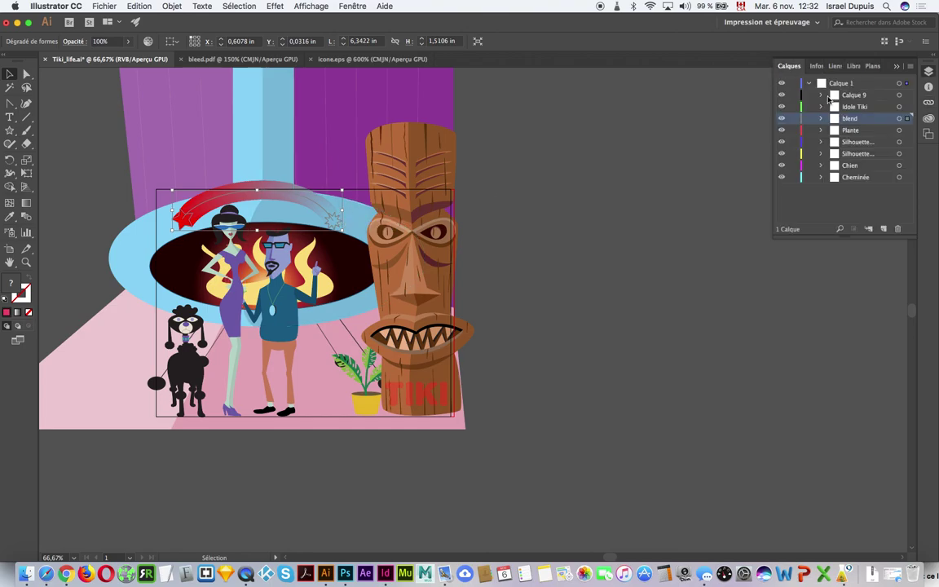
{"action": "left_click", "coordinate": [821, 119]}
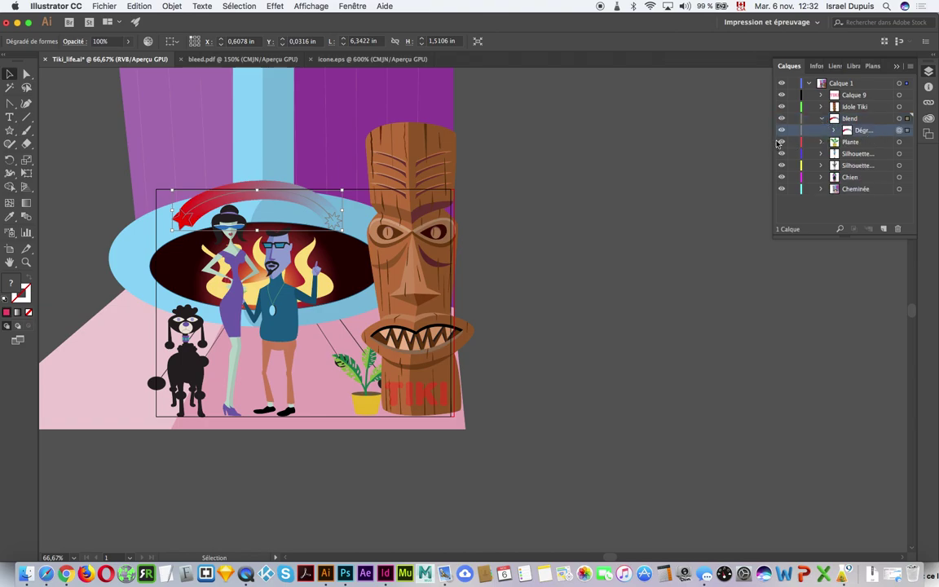
{"action": "left_click_drag", "start_coordinate": [775, 238], "coordinate": [661, 245]}
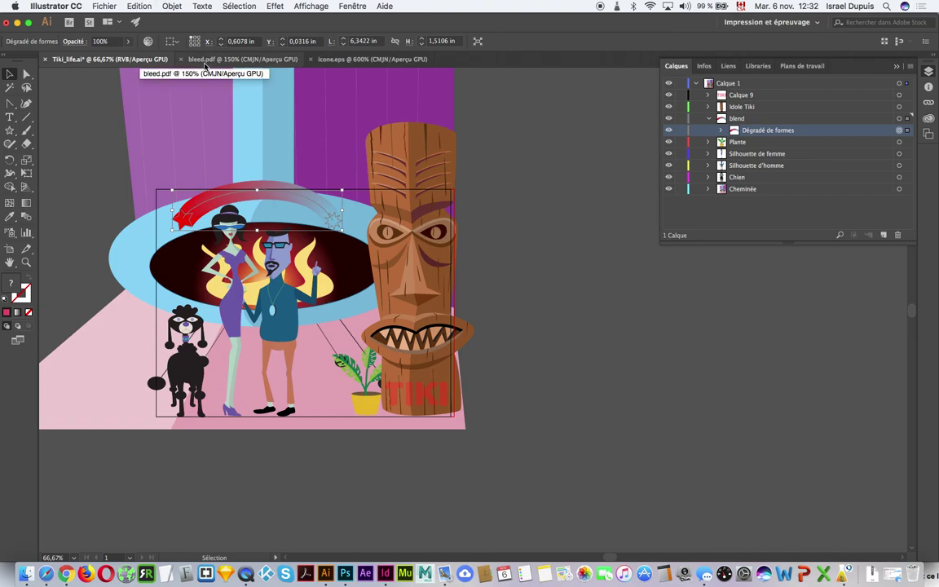
{"action": "key", "text": "ctrl+s"}
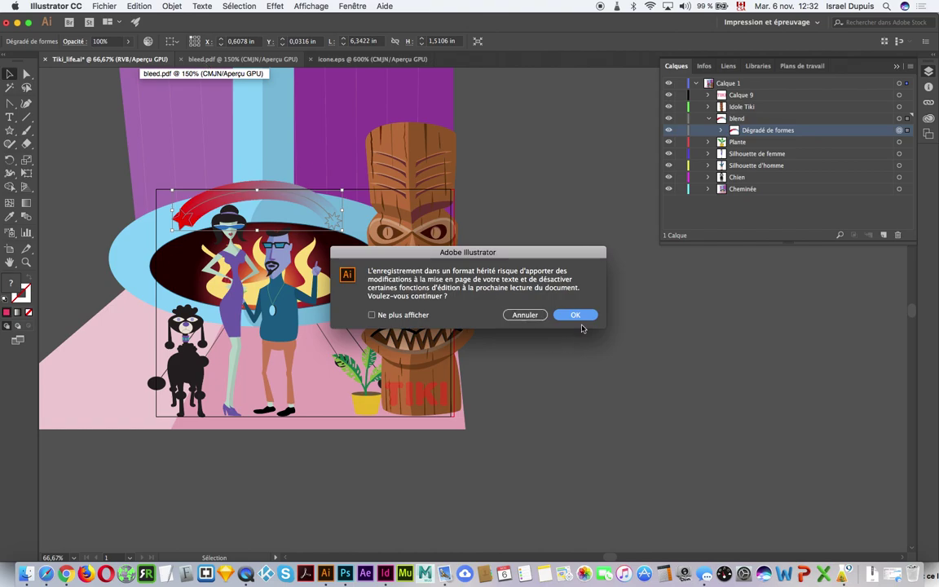
{"action": "left_click", "coordinate": [574, 316]}
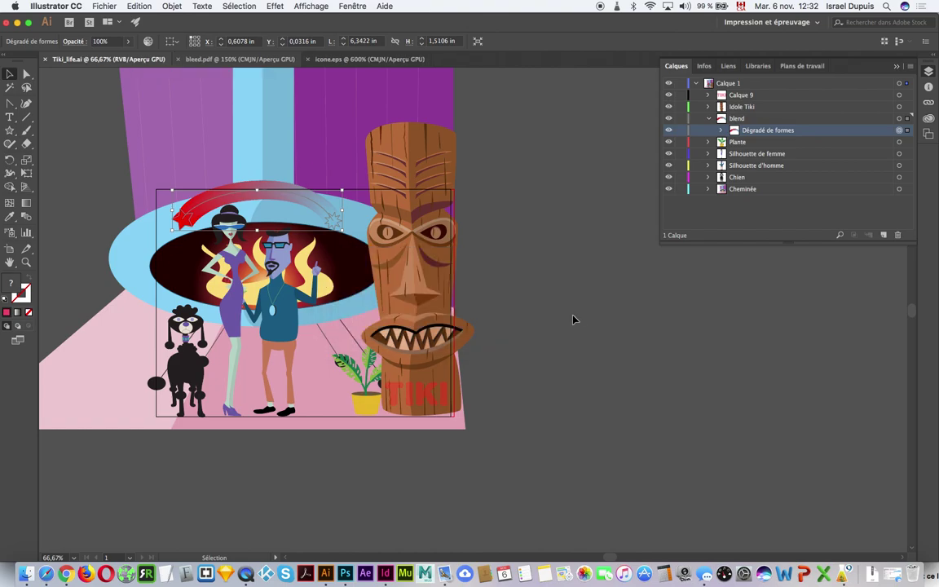
Expand the red arc blend with Objet and Fond checked.
{"action": "left_click", "coordinate": [139, 6]}
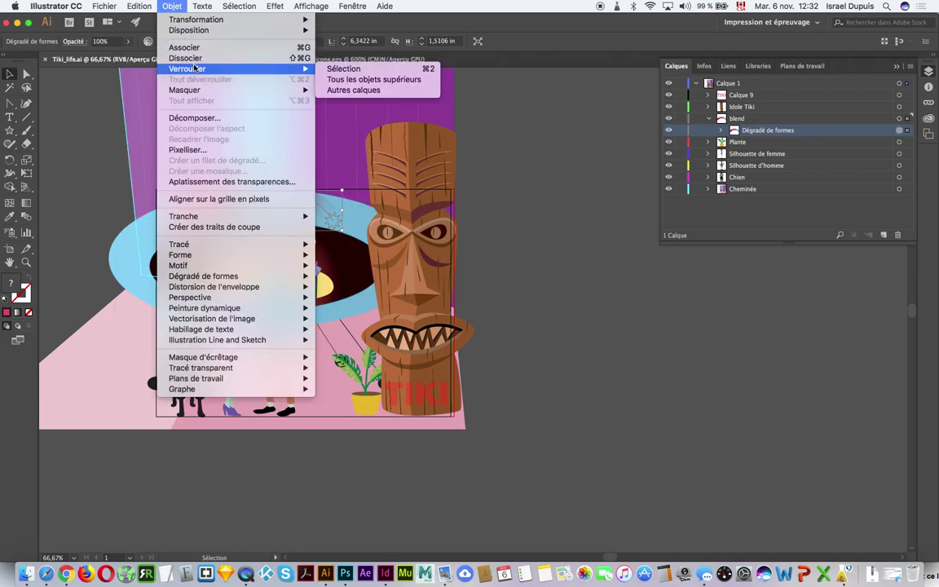
{"action": "left_click", "coordinate": [197, 119]}
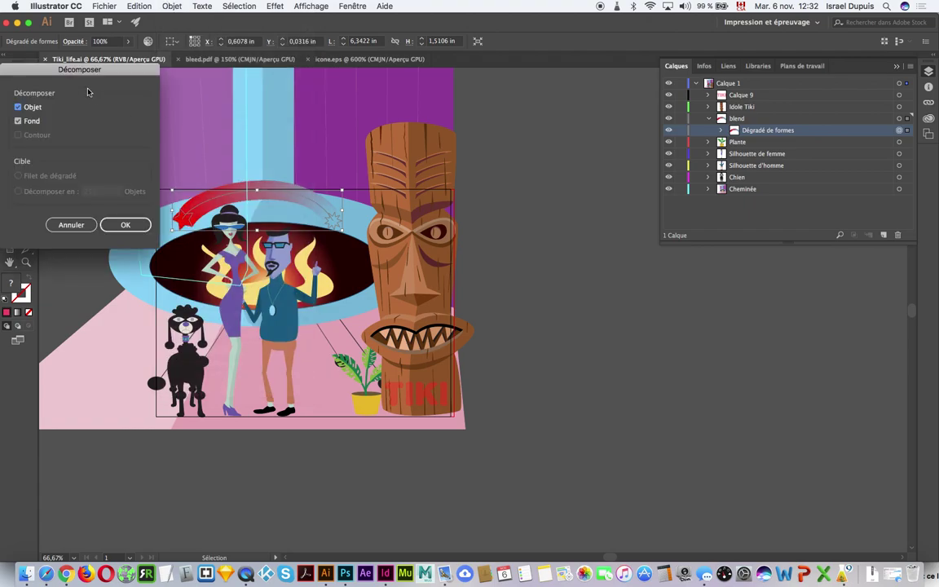
{"action": "left_click_drag", "start_coordinate": [82, 78], "coordinate": [599, 113]}
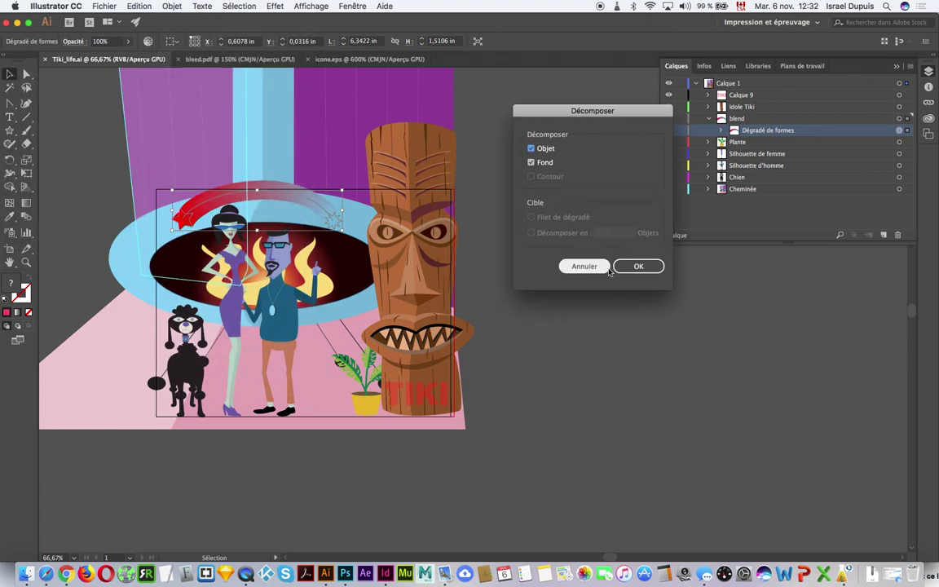
{"action": "left_click", "coordinate": [640, 267]}
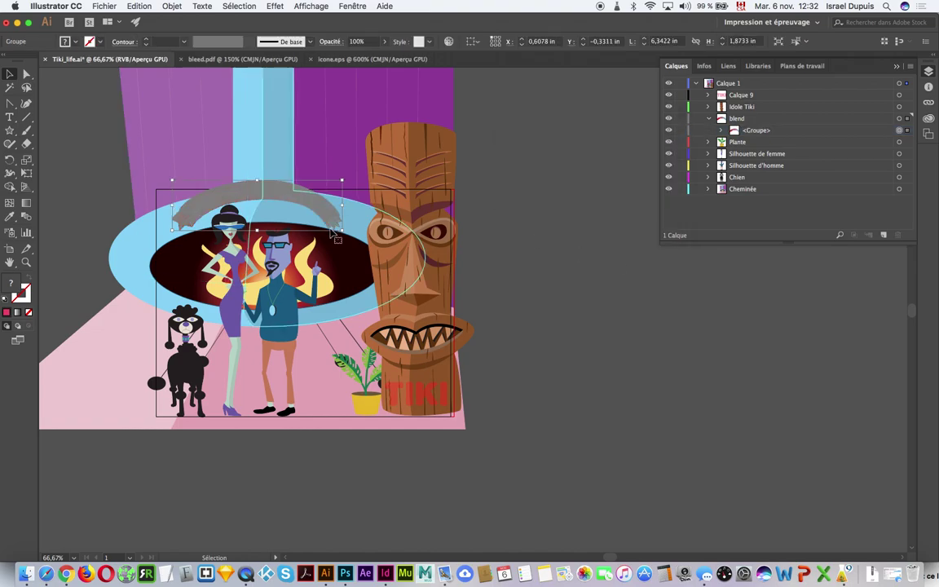
Inspect the expanded arc's steps in Outline view, zooming in and back out.
{"action": "left_click", "coordinate": [493, 244]}
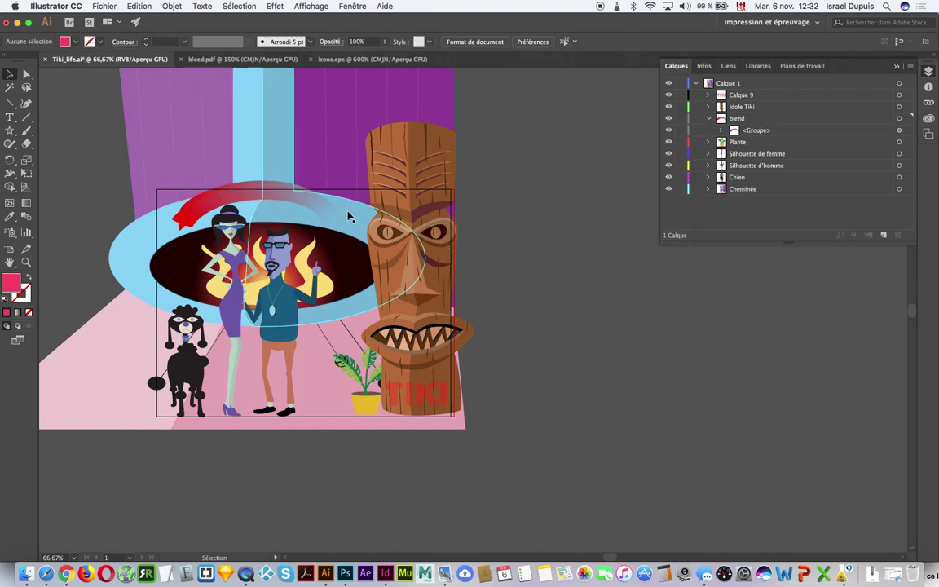
{"action": "key", "text": "ctrl+y"}
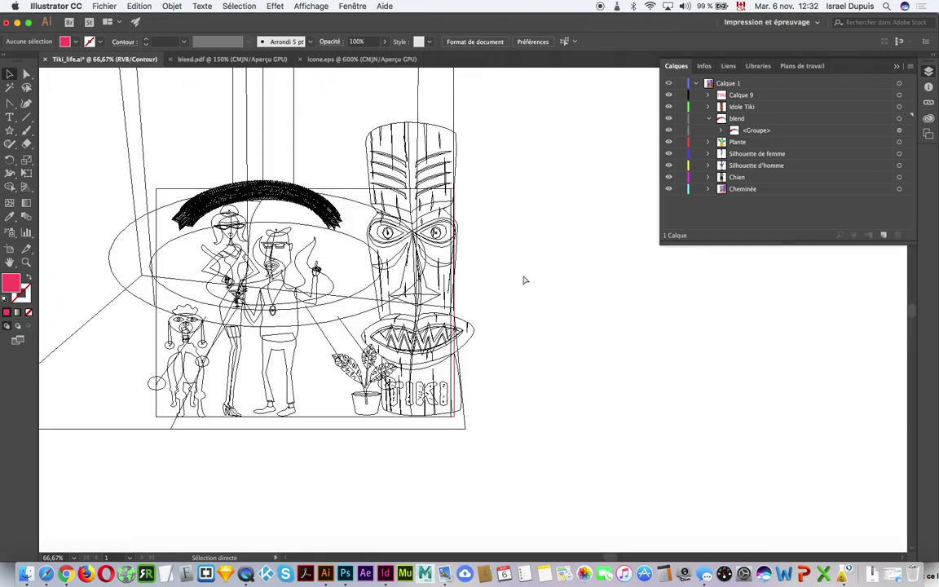
{"action": "key", "text": "ctrl+y"}
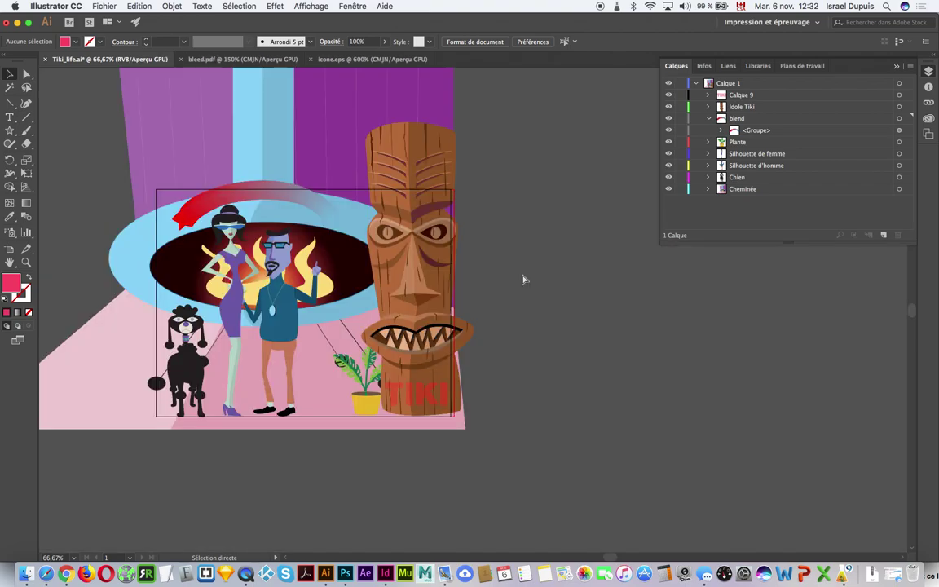
{"action": "key", "text": "ctrl+y"}
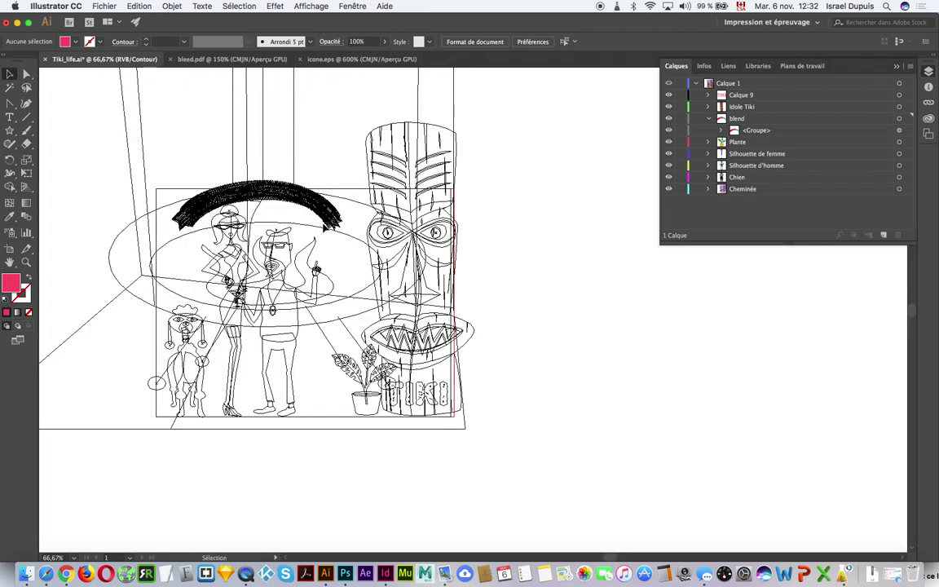
{"action": "left_click", "coordinate": [292, 204]}
{"action": "left_click", "coordinate": [464, 305]}
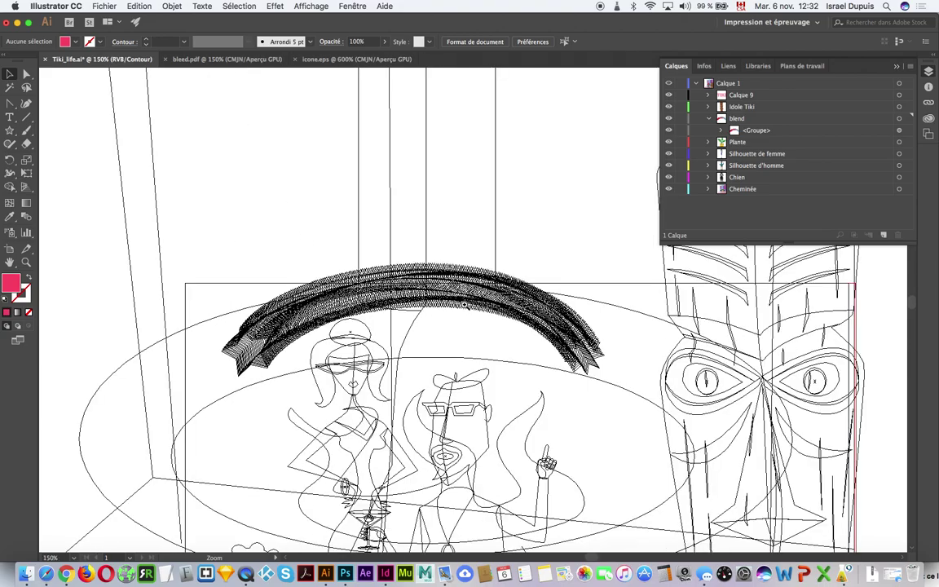
{"action": "left_click", "coordinate": [465, 305]}
{"action": "left_click", "coordinate": [465, 305]}
{"action": "left_click", "coordinate": [463, 305], "text": "alt"}
{"action": "left_click", "coordinate": [463, 304], "text": "alt"}
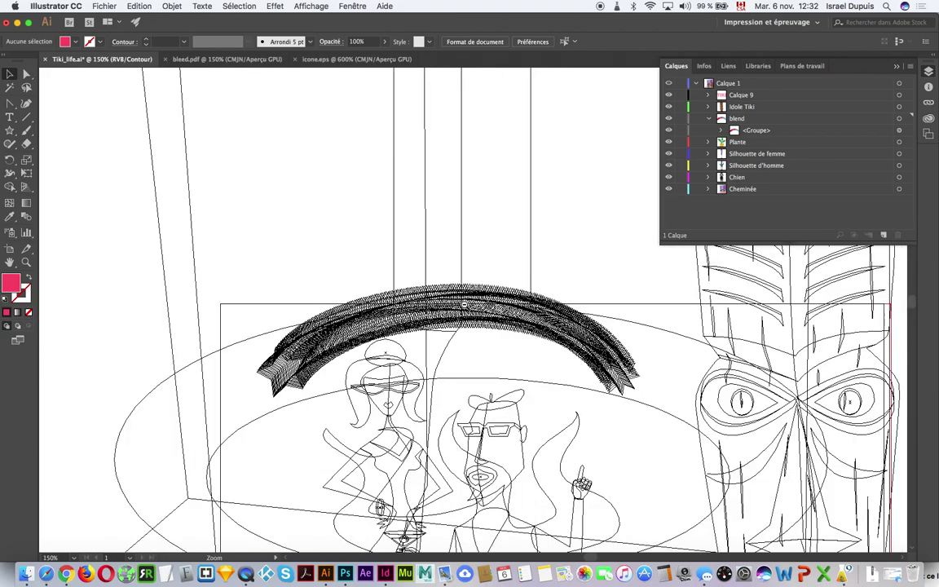
{"action": "left_click", "coordinate": [392, 250], "text": "alt"}
{"action": "left_click", "coordinate": [392, 249], "text": "alt"}
{"action": "scroll", "coordinate": [382, 237], "scroll_direction": "down", "scroll_amount": 3}
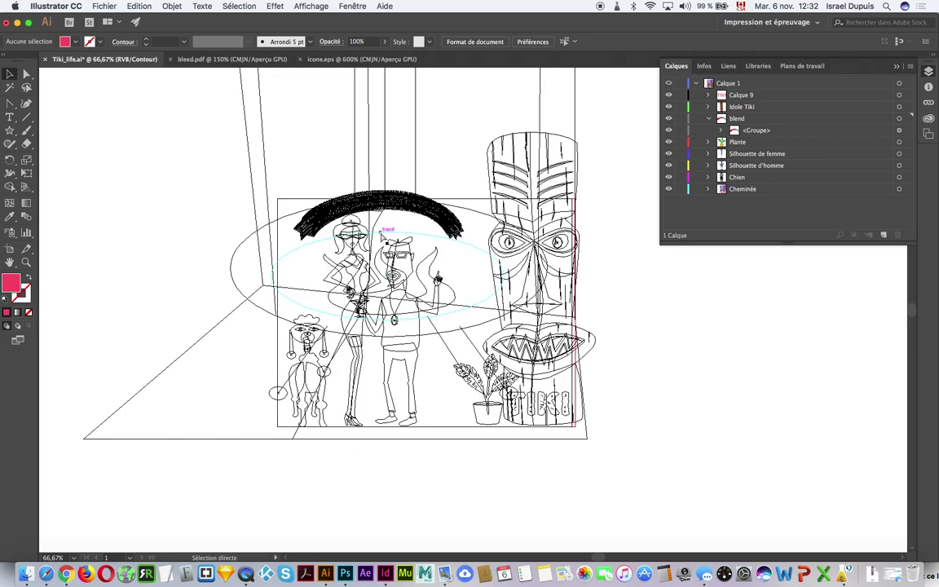
{"action": "key", "text": "ctrl+y"}
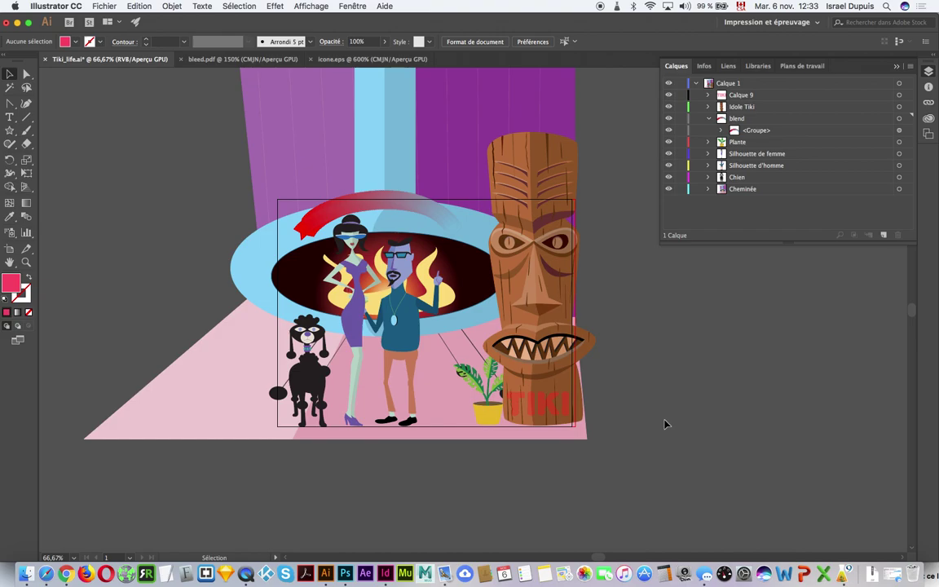
Confirm the TIKI text's 52% opacity, then target the Idole Tiki layer to select its artwork.
{"action": "left_click", "coordinate": [534, 410]}
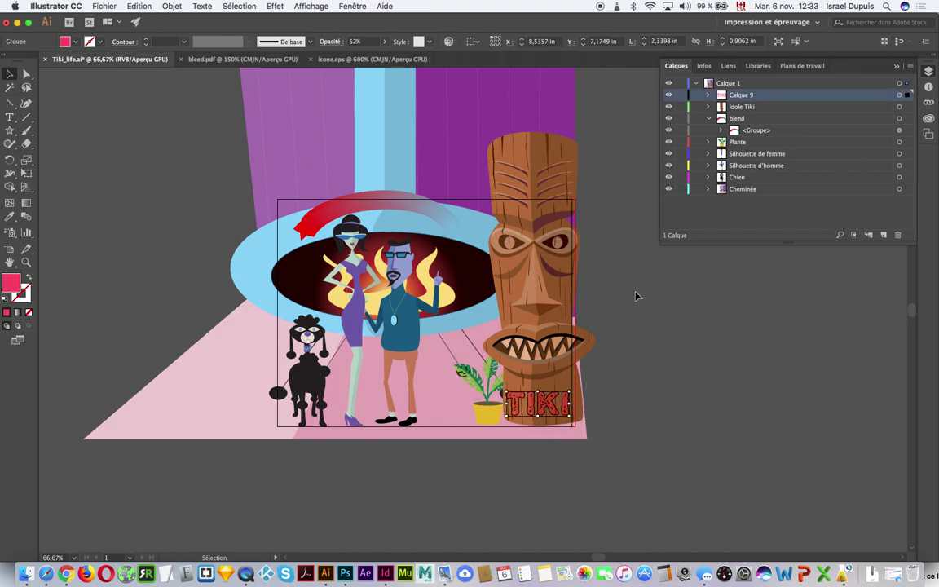
{"action": "left_click", "coordinate": [709, 95]}
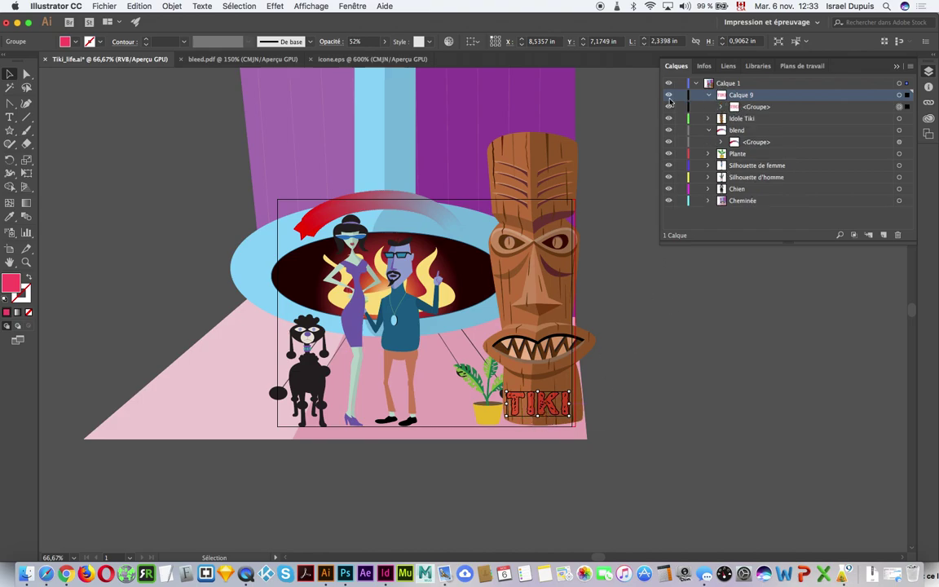
{"action": "left_click", "coordinate": [331, 42]}
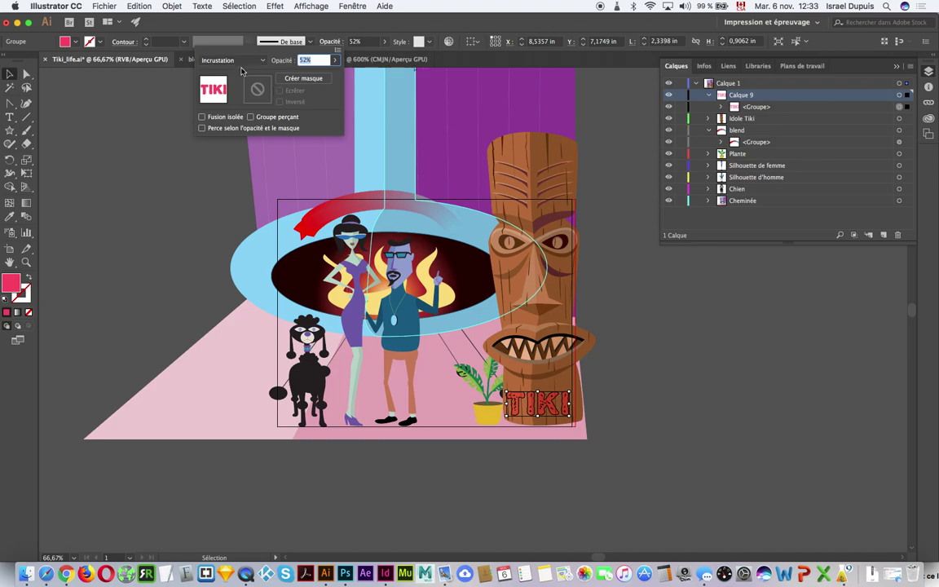
{"action": "left_click", "coordinate": [355, 35]}
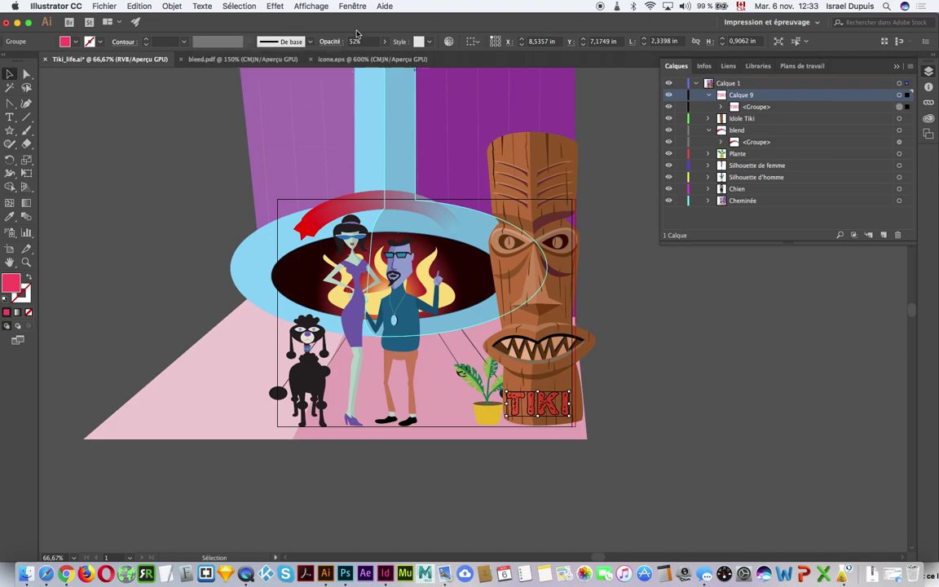
{"action": "left_click", "coordinate": [637, 409]}
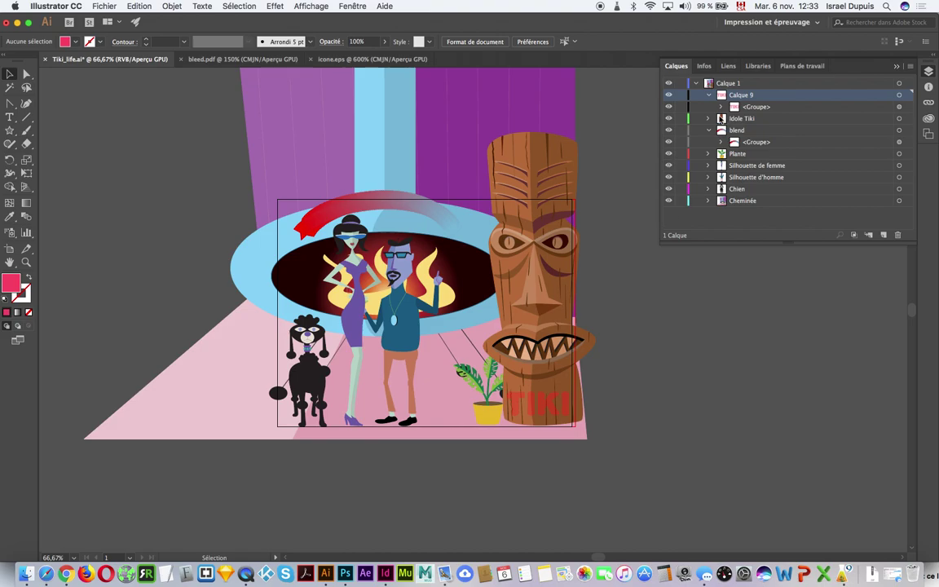
{"action": "left_click", "coordinate": [710, 96]}
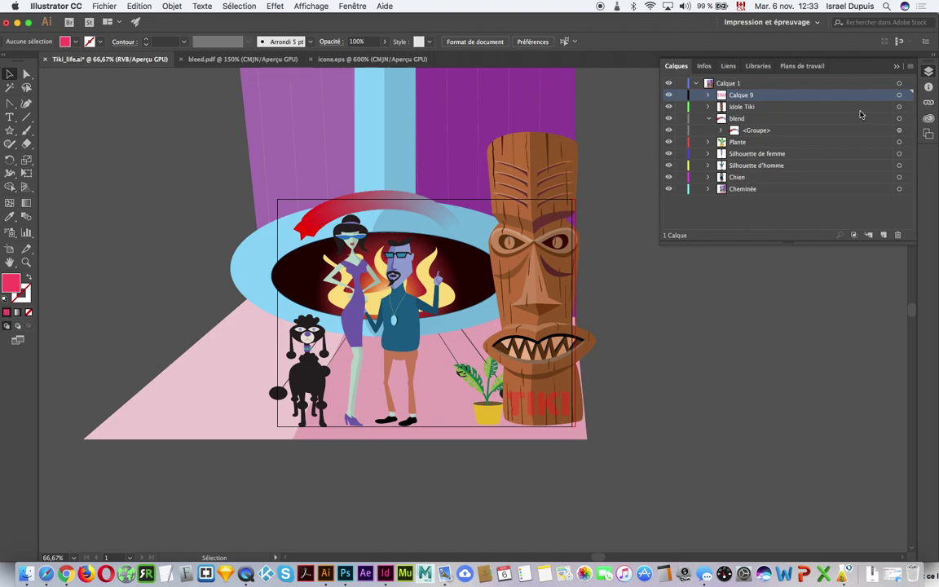
{"action": "left_click", "coordinate": [900, 96]}
{"action": "left_click", "coordinate": [899, 106]}
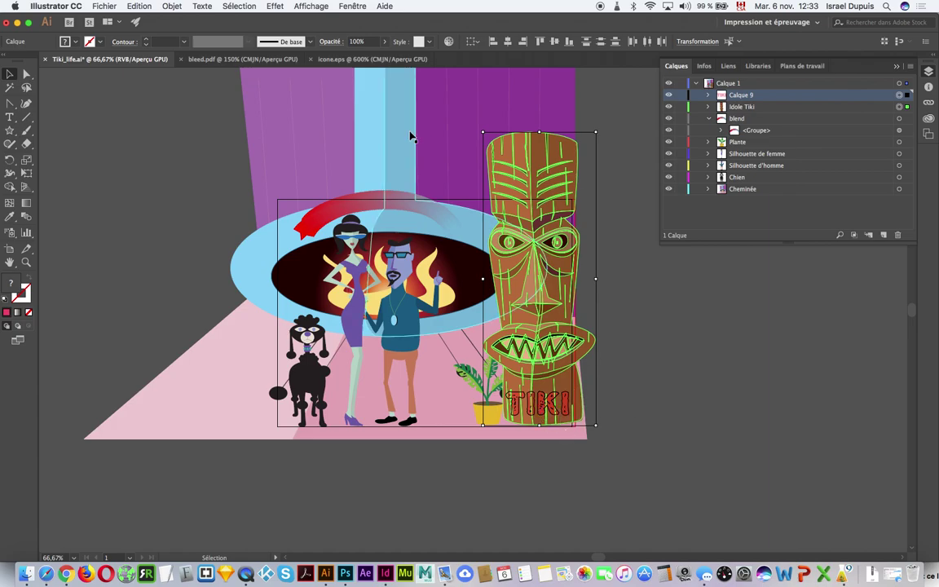
{"action": "left_click", "coordinate": [169, 7]}
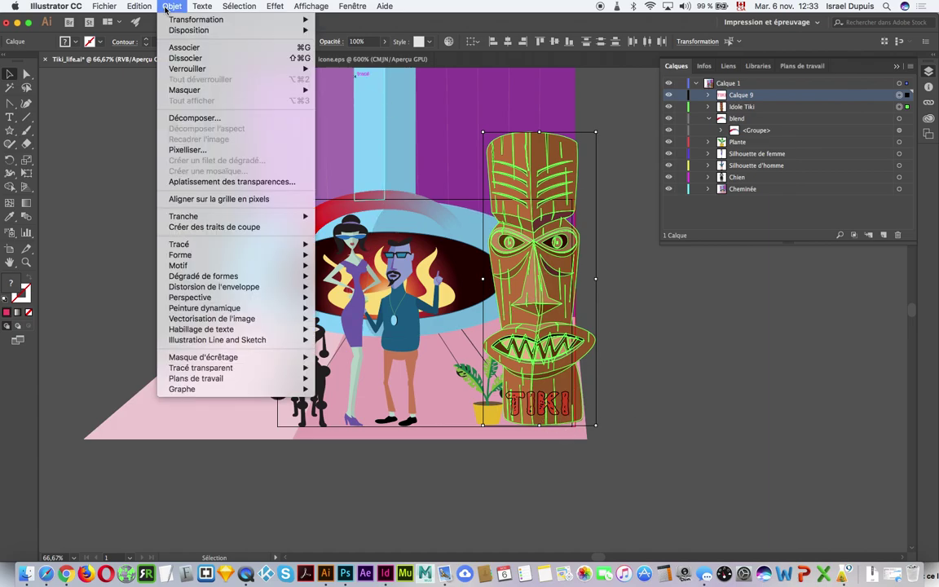
{"action": "left_click", "coordinate": [202, 149]}
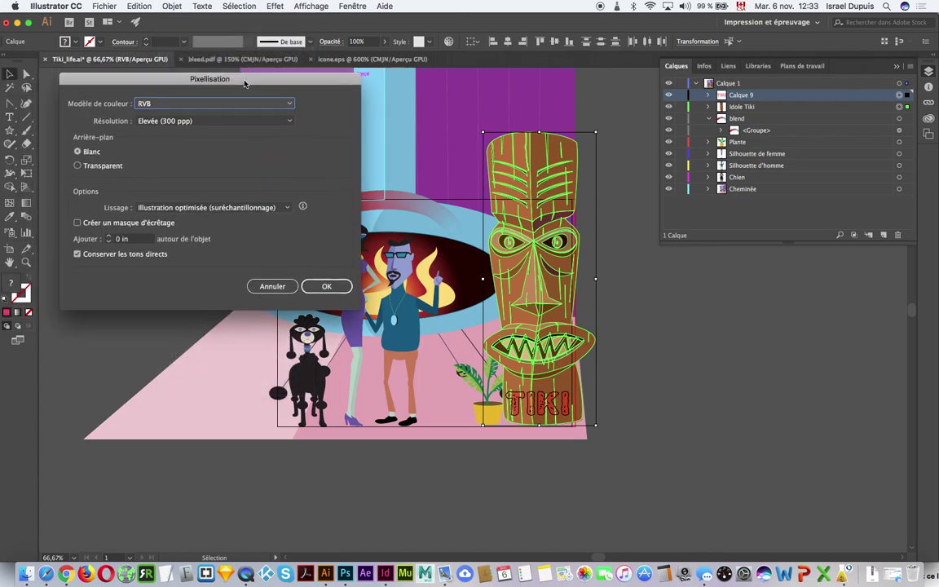
{"action": "left_click", "coordinate": [183, 104]}
{"action": "left_click", "coordinate": [226, 116]}
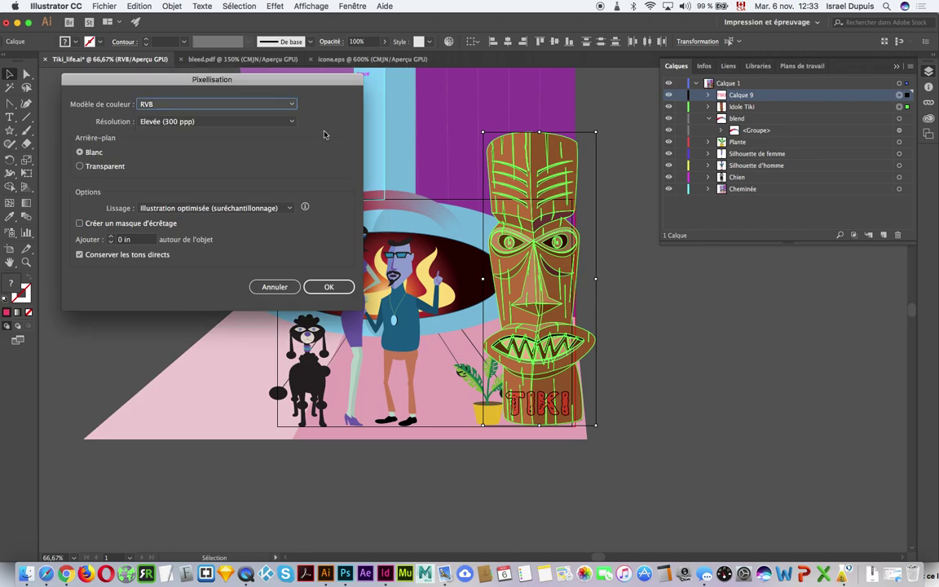
{"action": "left_click", "coordinate": [275, 287]}
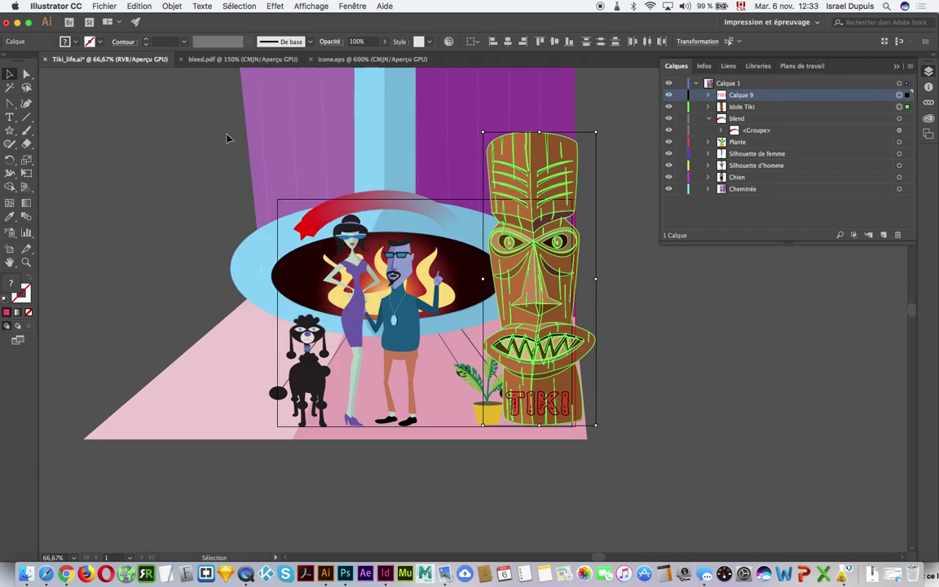
Convert Tiki_life.ai to Couleurs CMJN via Mode colorimétrique du document.
{"action": "left_click", "coordinate": [100, 7]}
{"action": "mouse_move", "coordinate": [161, 254]}
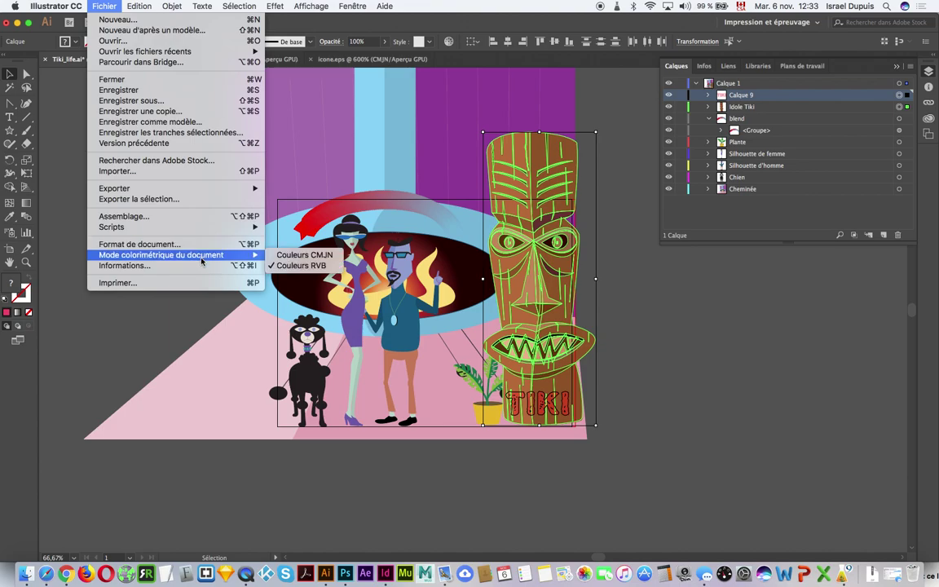
{"action": "left_click", "coordinate": [294, 257]}
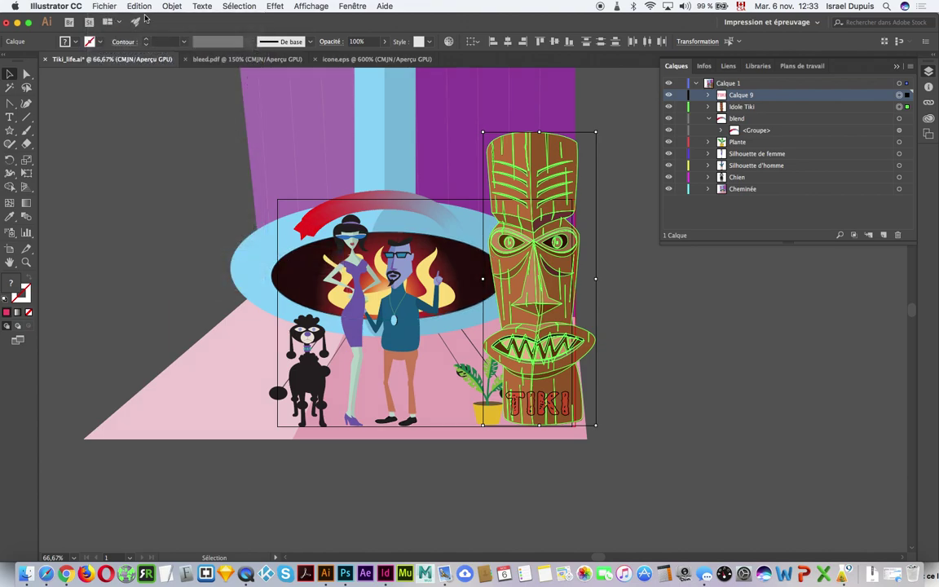
{"action": "left_click", "coordinate": [172, 6]}
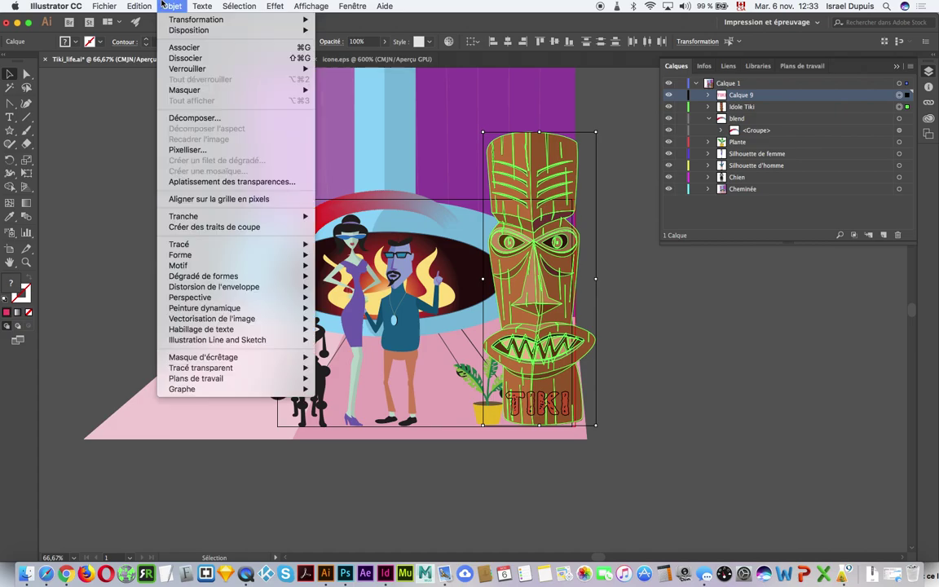
Rasterize the idol in CMYK at a custom 600 ppi with a transparent background, without spot colours.
{"action": "left_click", "coordinate": [187, 150]}
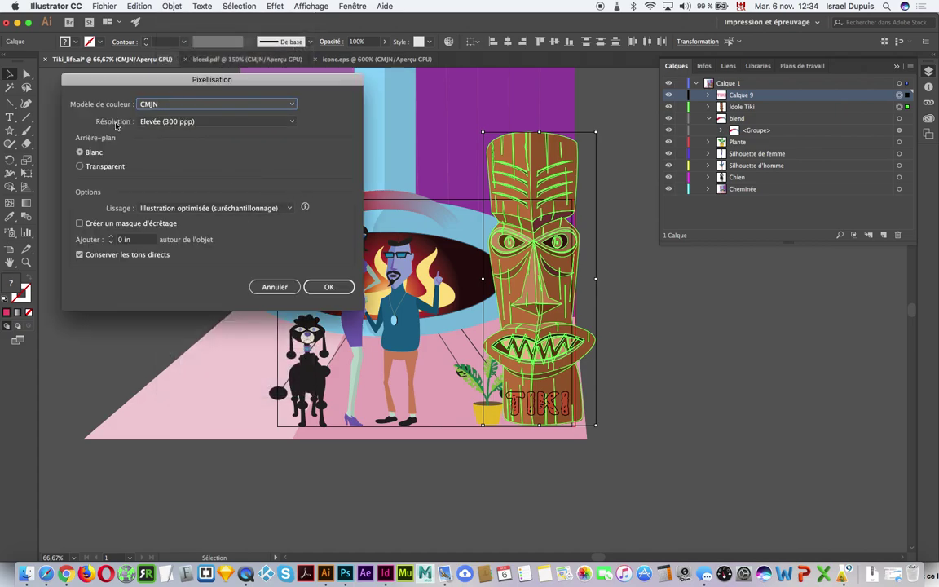
{"action": "left_click", "coordinate": [145, 103]}
{"action": "left_click", "coordinate": [135, 106]}
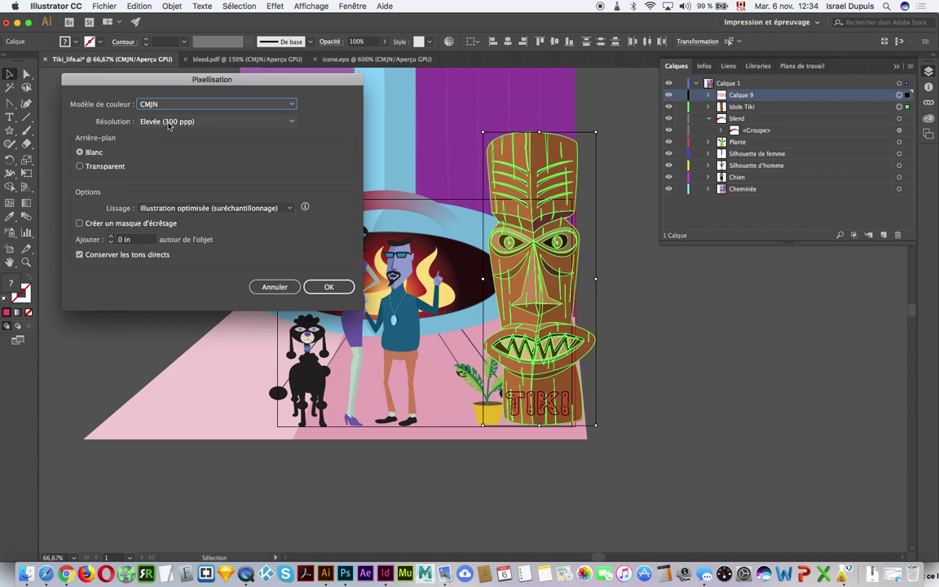
{"action": "left_click", "coordinate": [155, 120]}
{"action": "left_click", "coordinate": [216, 162]}
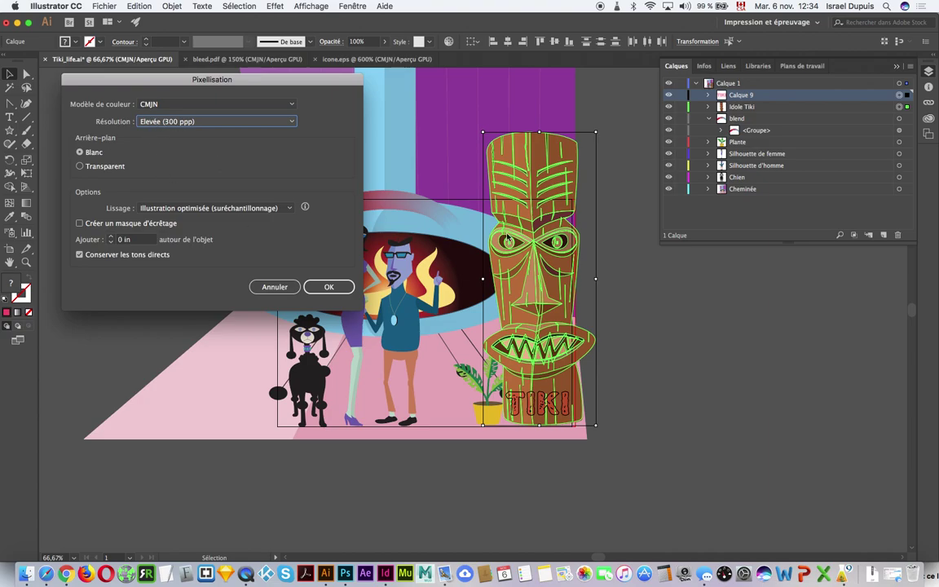
{"action": "left_click", "coordinate": [224, 121]}
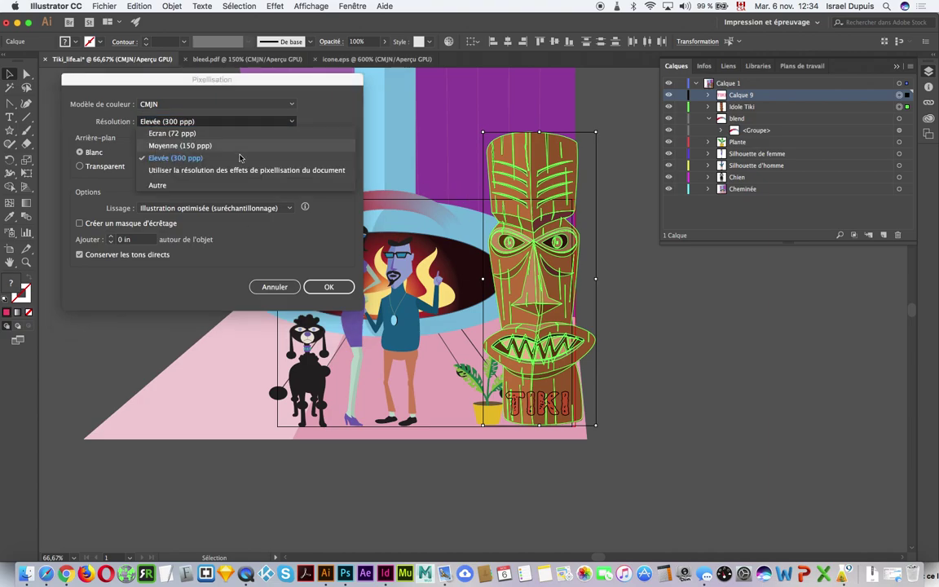
{"action": "left_click", "coordinate": [237, 186]}
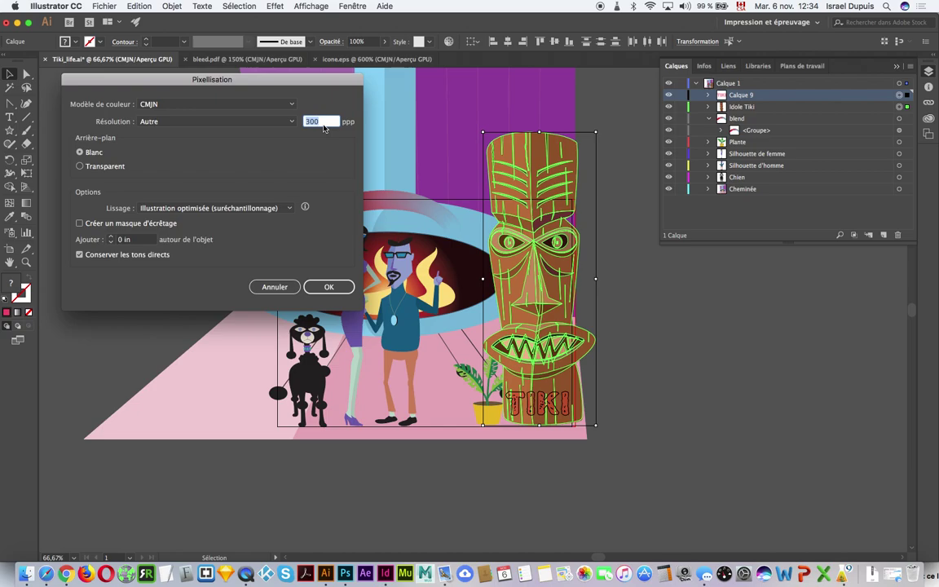
{"action": "type", "text": "600"}
{"action": "left_click", "coordinate": [97, 168]}
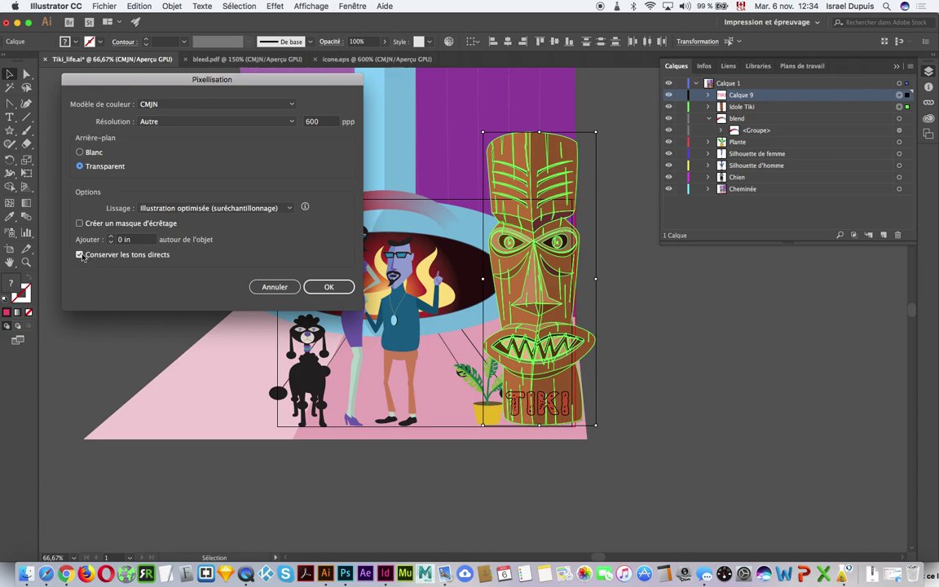
{"action": "left_click", "coordinate": [81, 255]}
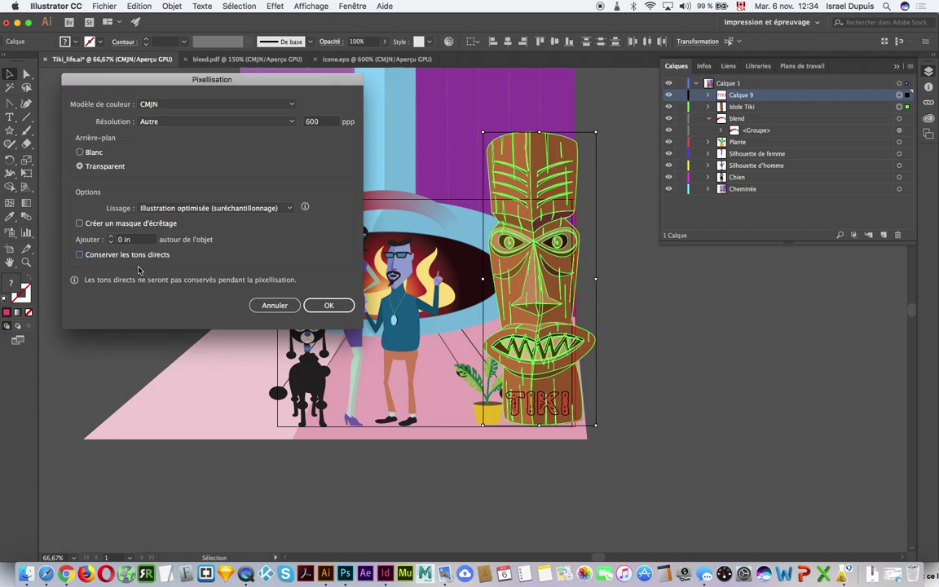
{"action": "left_click", "coordinate": [327, 305]}
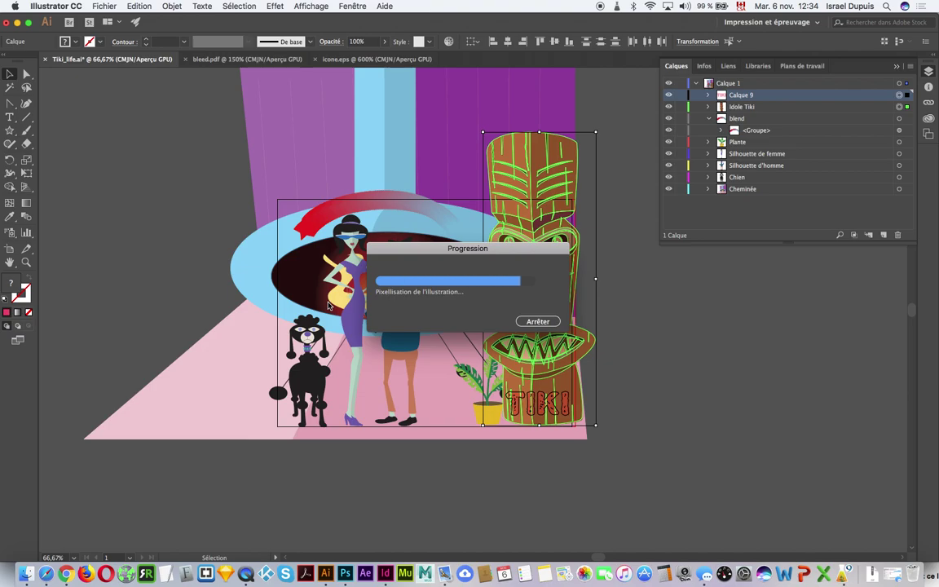
Deselect the rasterized tiki image once rasterizing finishes, then open the File menu.
{"action": "left_click", "coordinate": [760, 364]}
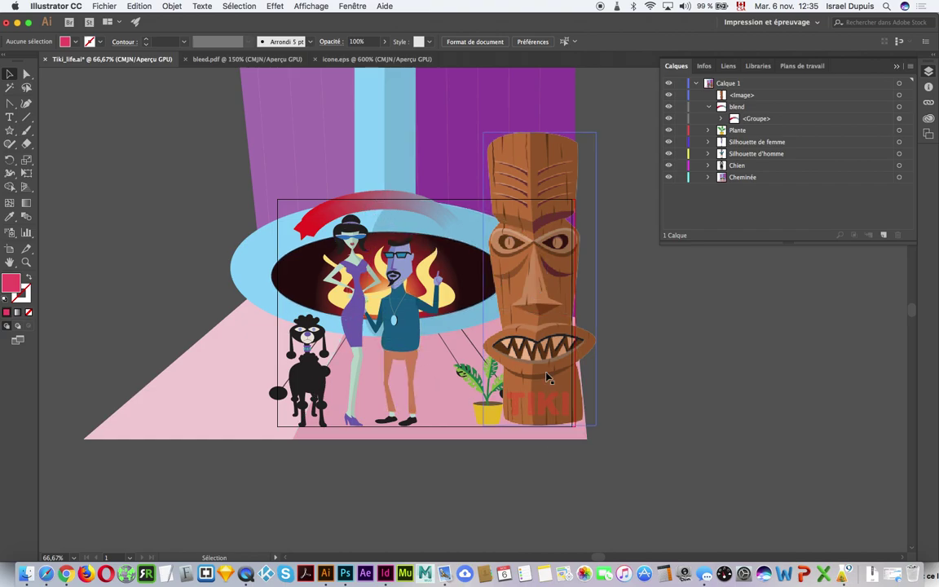
{"action": "left_click", "coordinate": [105, 6]}
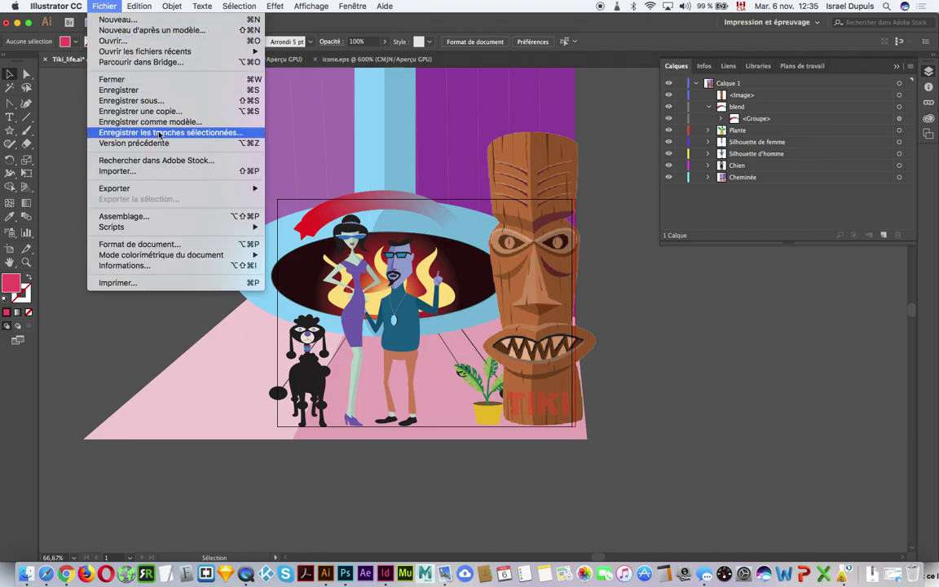
{"action": "mouse_move", "coordinate": [114, 188]}
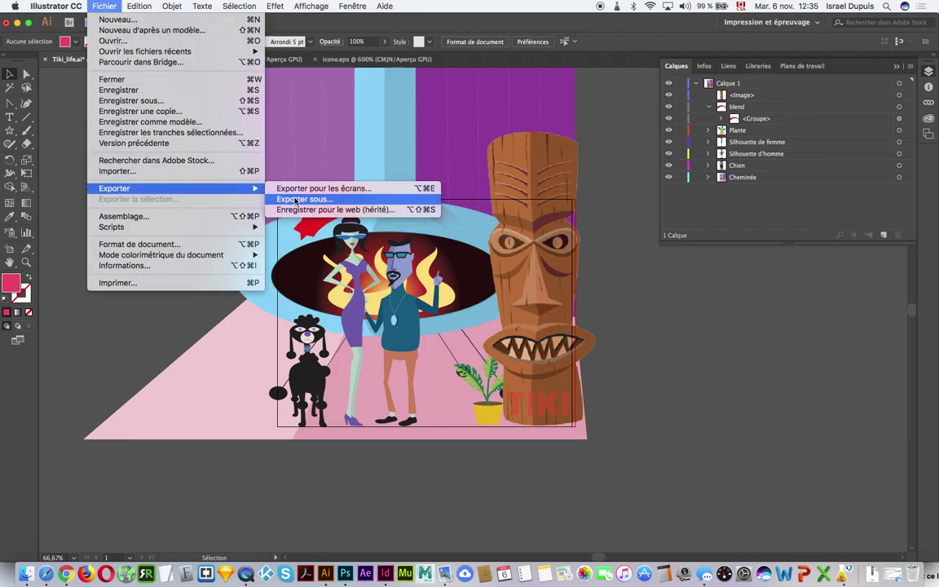
Export the artwork as Photoshop (psd) Tiki_life.psd into Desktop > formats_fichiers.
{"action": "left_click", "coordinate": [296, 200]}
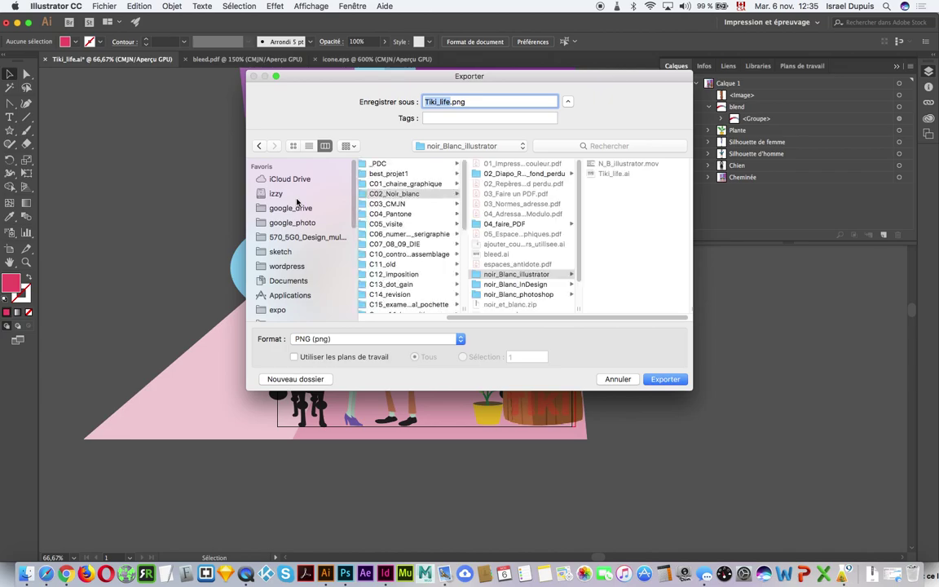
{"action": "left_click", "coordinate": [437, 342]}
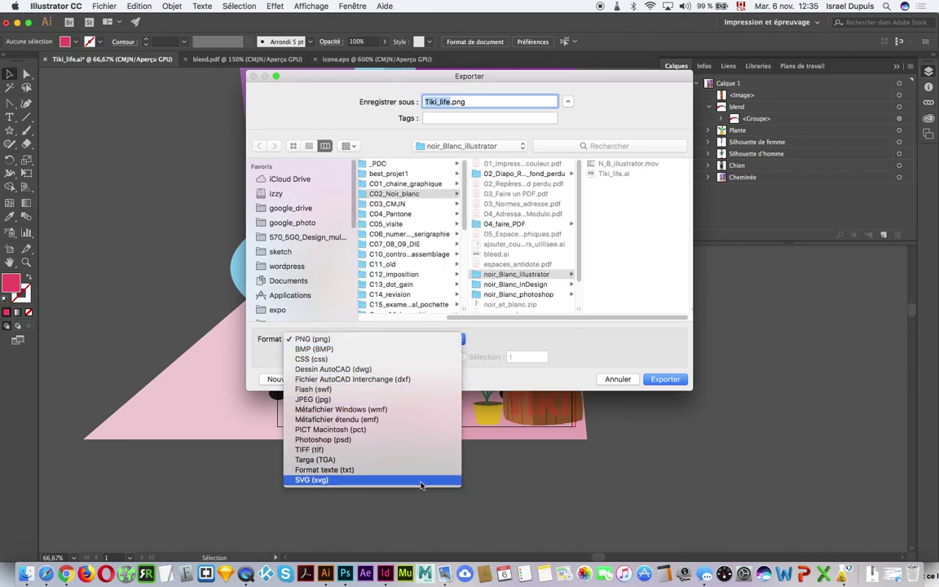
{"action": "left_click", "coordinate": [419, 440]}
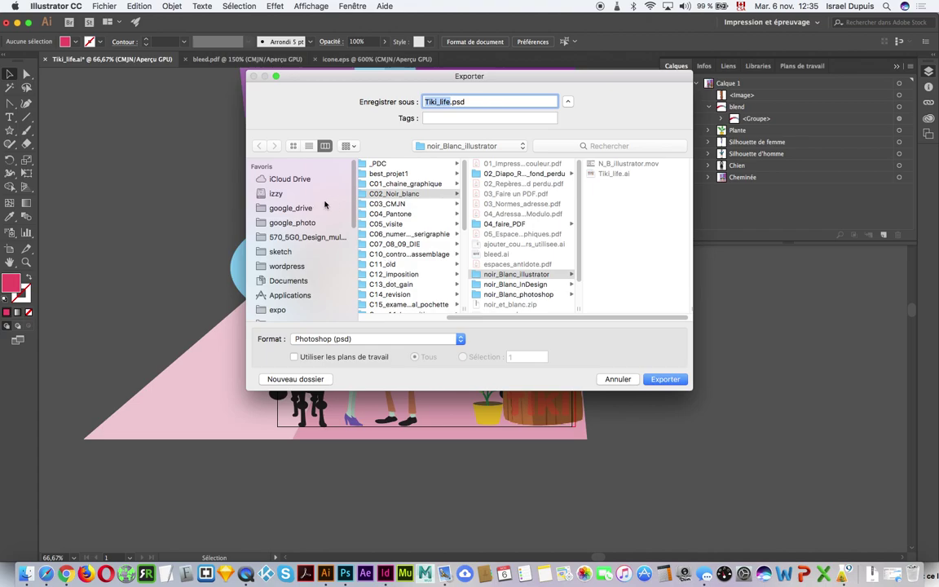
{"action": "scroll", "coordinate": [310, 234], "scroll_direction": "down", "scroll_amount": 1}
{"action": "scroll", "coordinate": [310, 235], "scroll_direction": "down", "scroll_amount": 5}
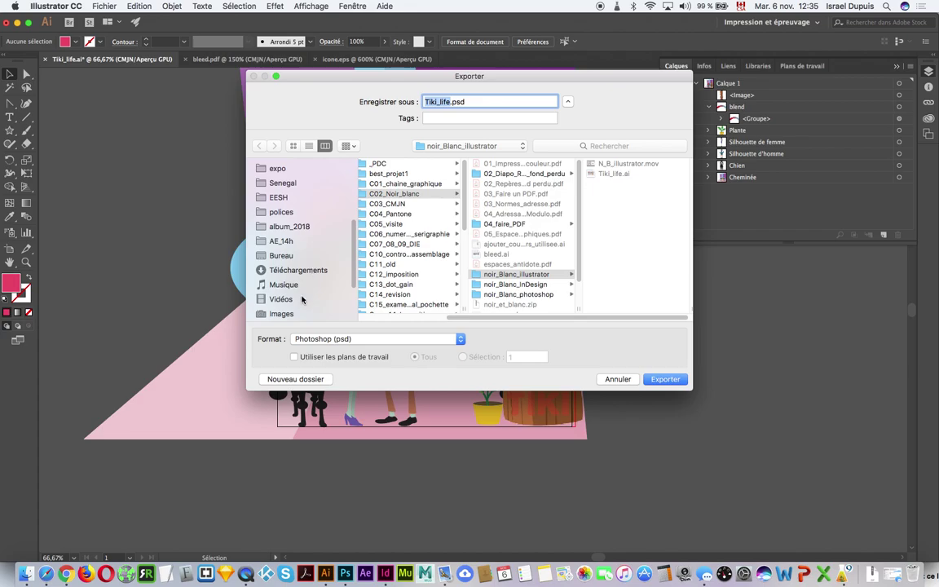
{"action": "left_click", "coordinate": [281, 256]}
{"action": "left_click", "coordinate": [396, 163]}
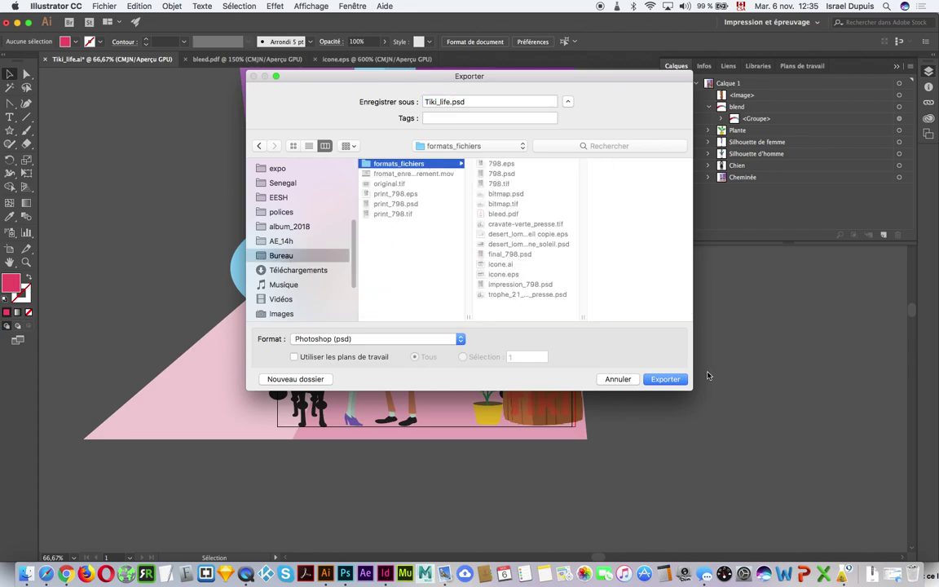
{"action": "left_click", "coordinate": [665, 379]}
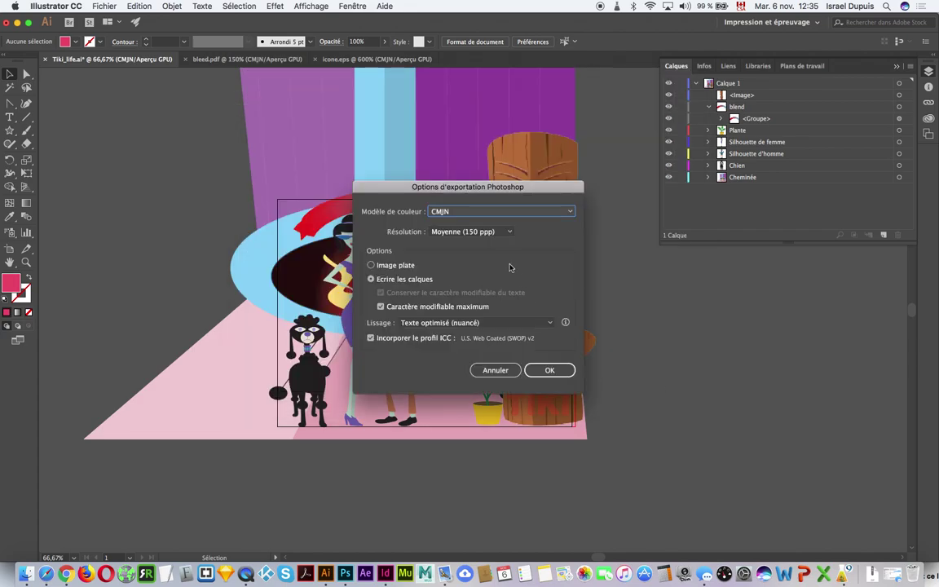
Set the PSD resolution to High (300 ppi), keep layers, and confirm the export.
{"action": "left_click", "coordinate": [506, 232]}
{"action": "left_click", "coordinate": [491, 269]}
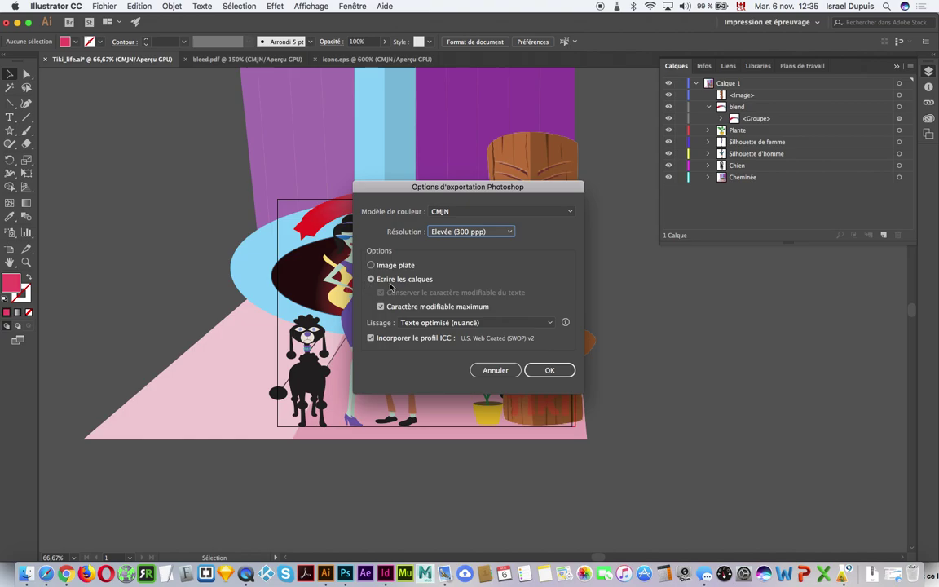
{"action": "left_click", "coordinate": [561, 371]}
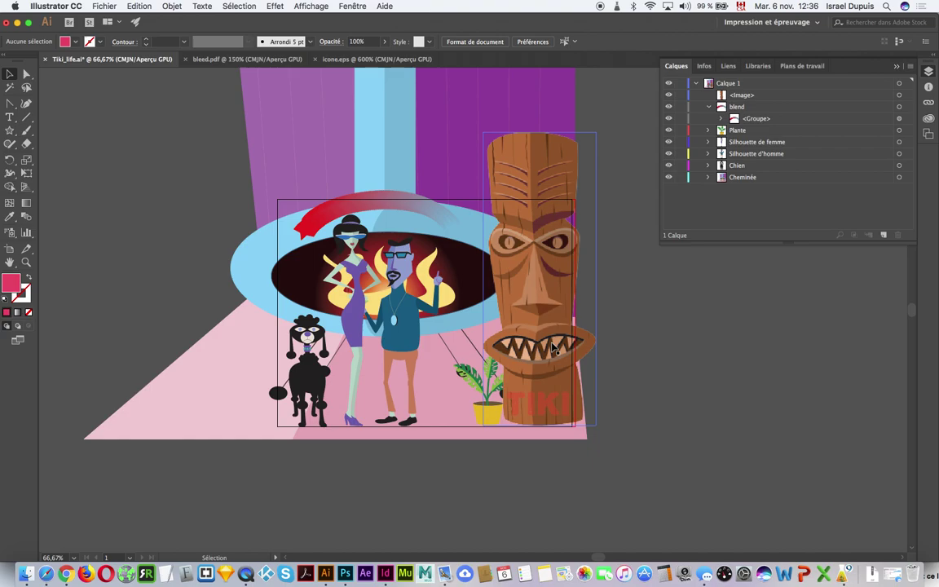
{"action": "left_click", "coordinate": [91, 6]}
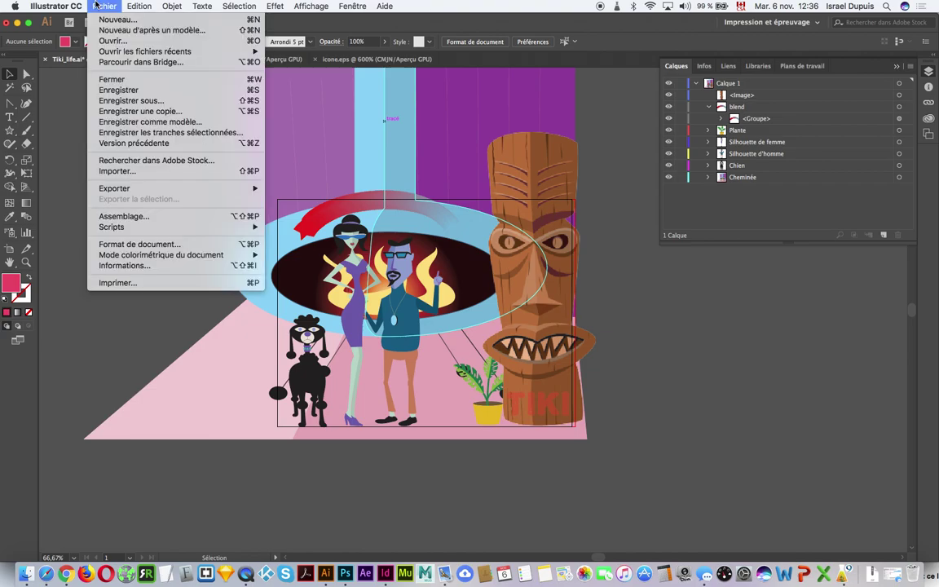
Save the illustration in Illustrator EPS format as Tiki_life.eps in Desktop > formats_fichiers.
{"action": "left_click", "coordinate": [142, 100]}
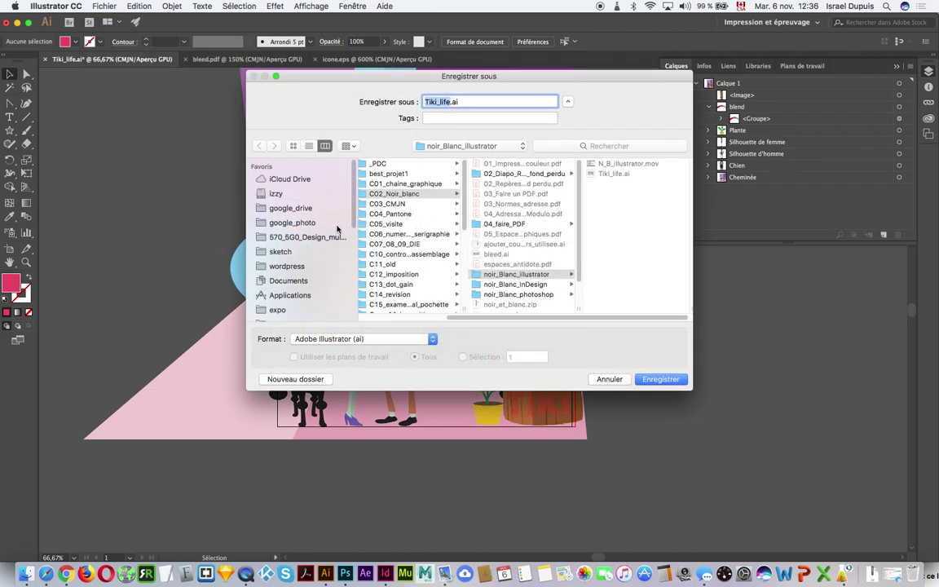
{"action": "scroll", "coordinate": [298, 281], "scroll_direction": "down", "scroll_amount": 3}
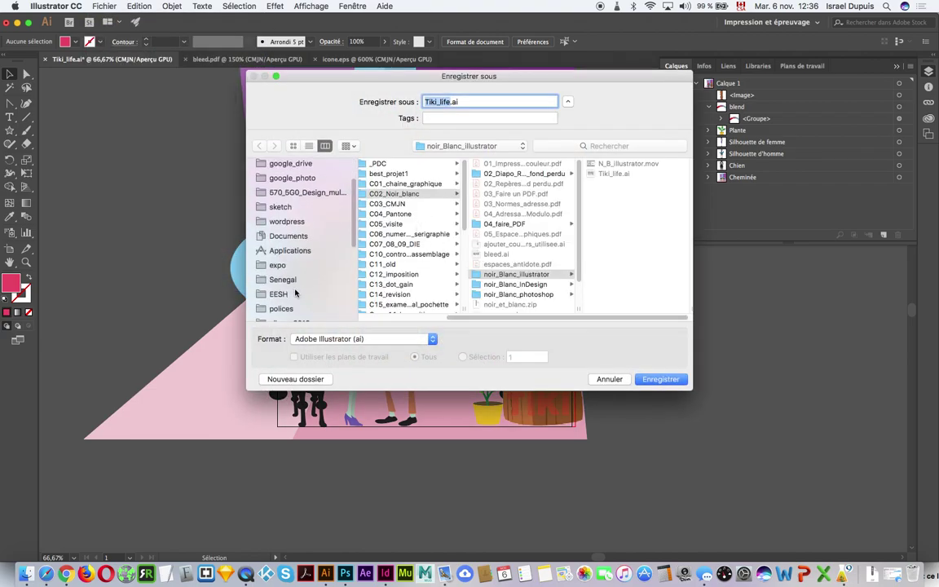
{"action": "scroll", "coordinate": [296, 289], "scroll_direction": "down", "scroll_amount": 3}
{"action": "scroll", "coordinate": [298, 283], "scroll_direction": "down", "scroll_amount": 8}
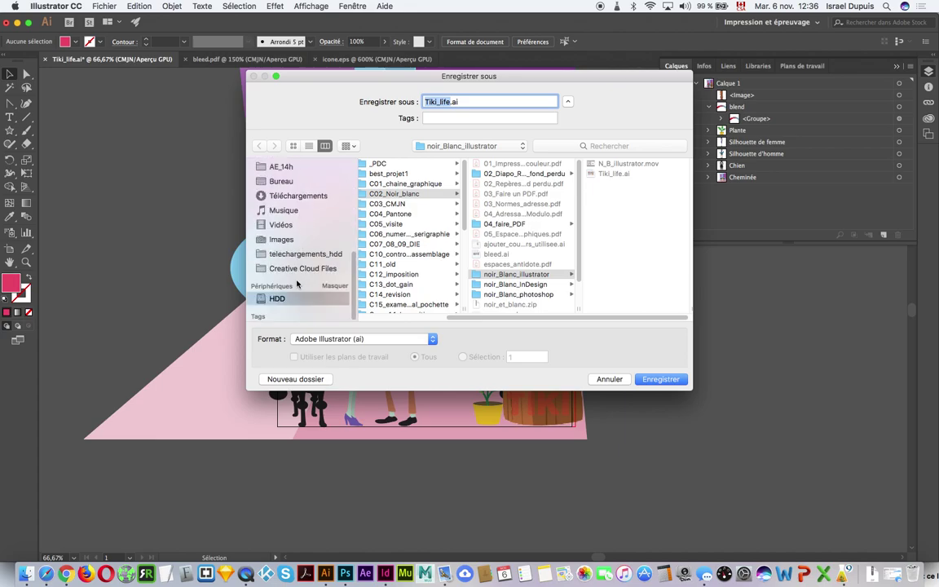
{"action": "scroll", "coordinate": [266, 238], "scroll_direction": "up", "scroll_amount": 1}
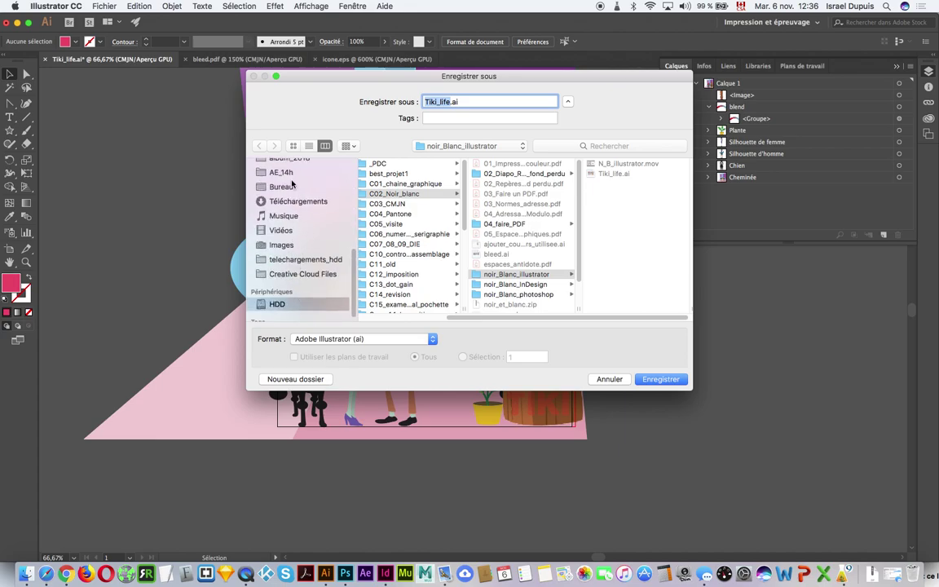
{"action": "left_click", "coordinate": [281, 186]}
{"action": "left_click", "coordinate": [418, 165]}
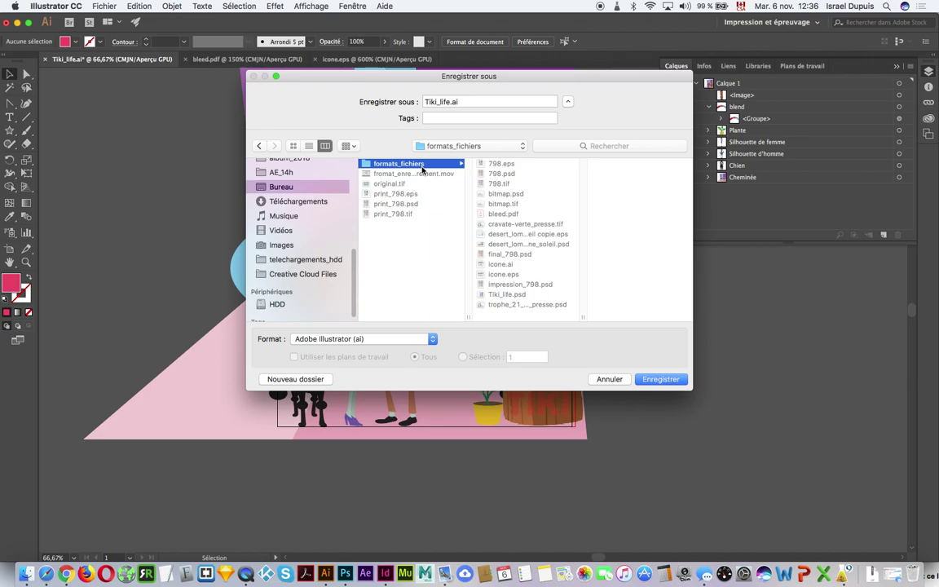
{"action": "left_click", "coordinate": [429, 339]}
{"action": "left_click", "coordinate": [406, 349]}
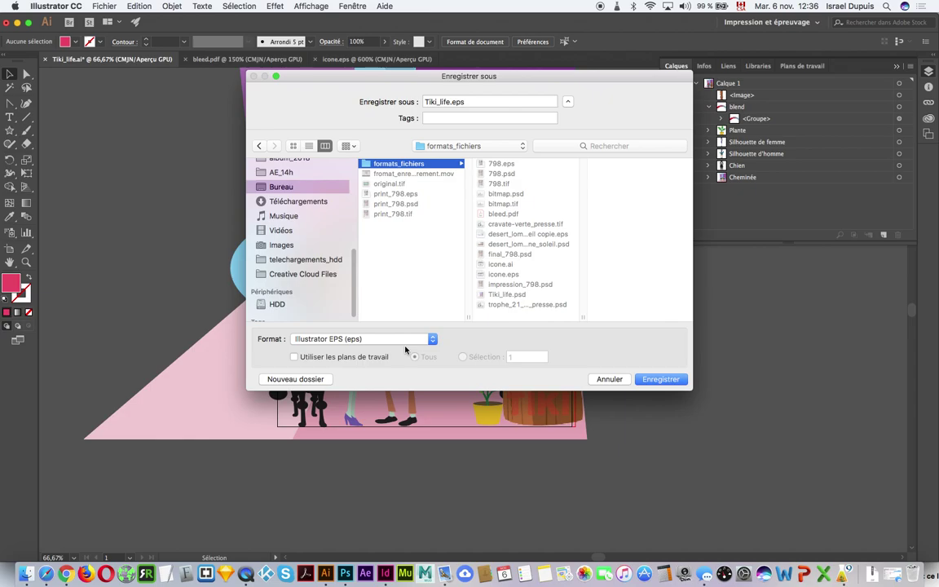
{"action": "left_click", "coordinate": [659, 380]}
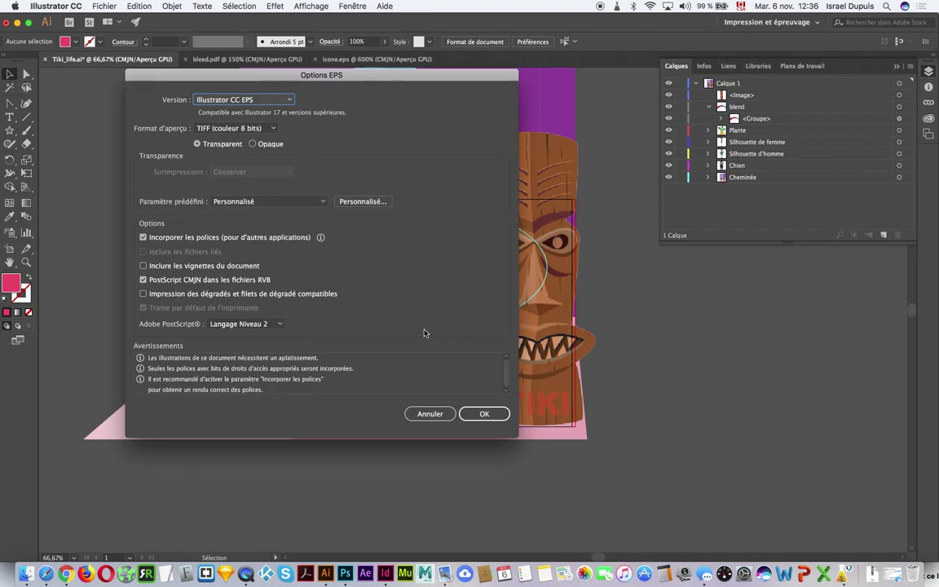
Change the EPS Version from Illustrator CC EPS to Illustrator CS6 EPS.
{"action": "left_click", "coordinate": [248, 100]}
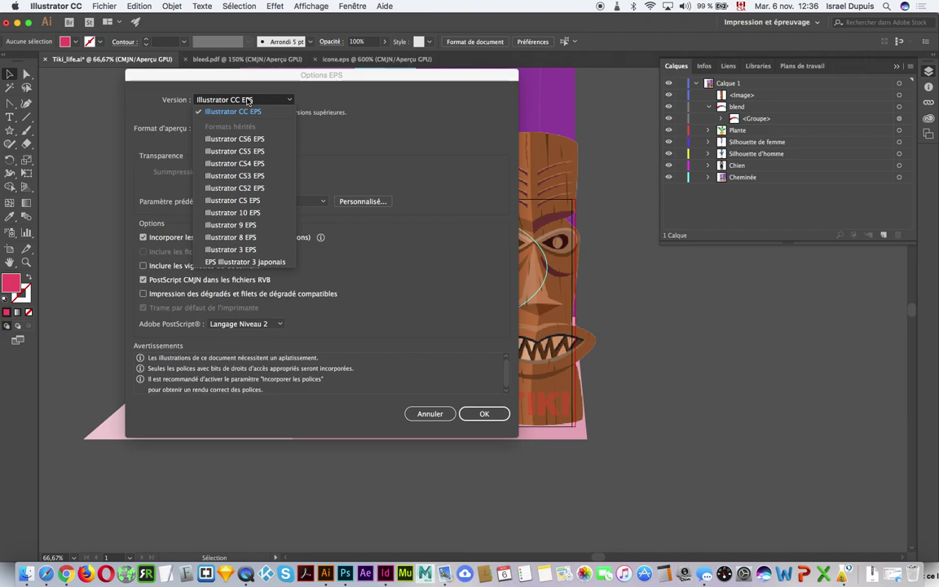
{"action": "left_click", "coordinate": [249, 100]}
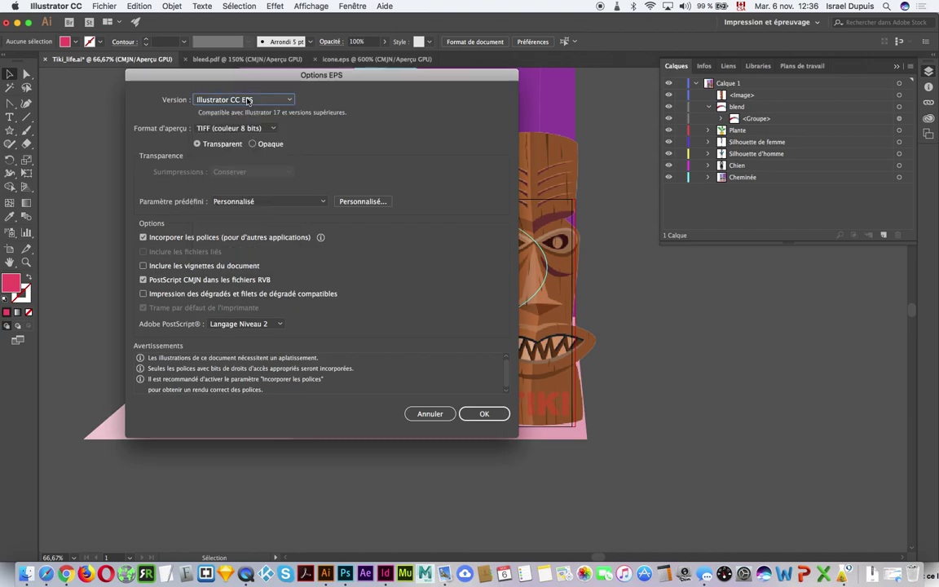
{"action": "left_click", "coordinate": [249, 100]}
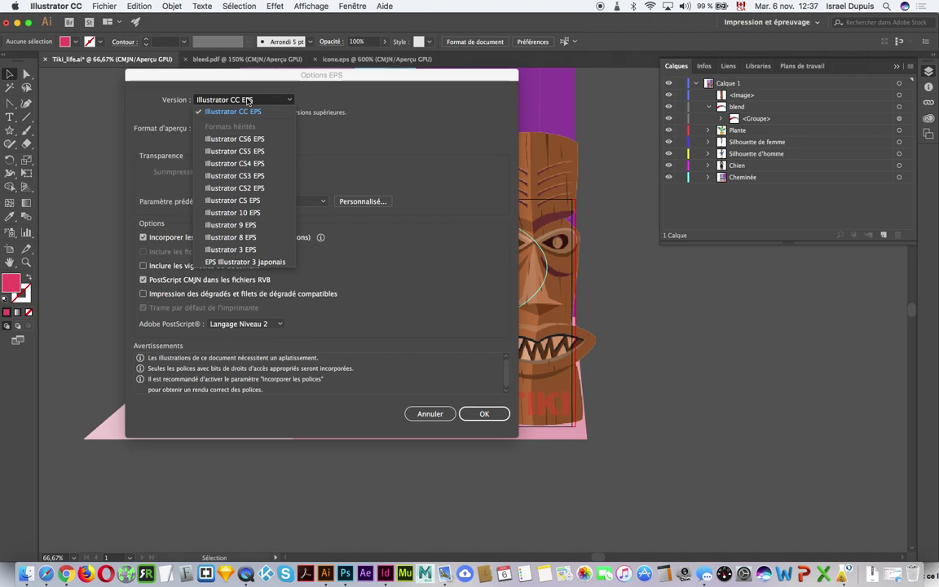
{"action": "key", "text": "Down"}
{"action": "key", "text": "Return"}
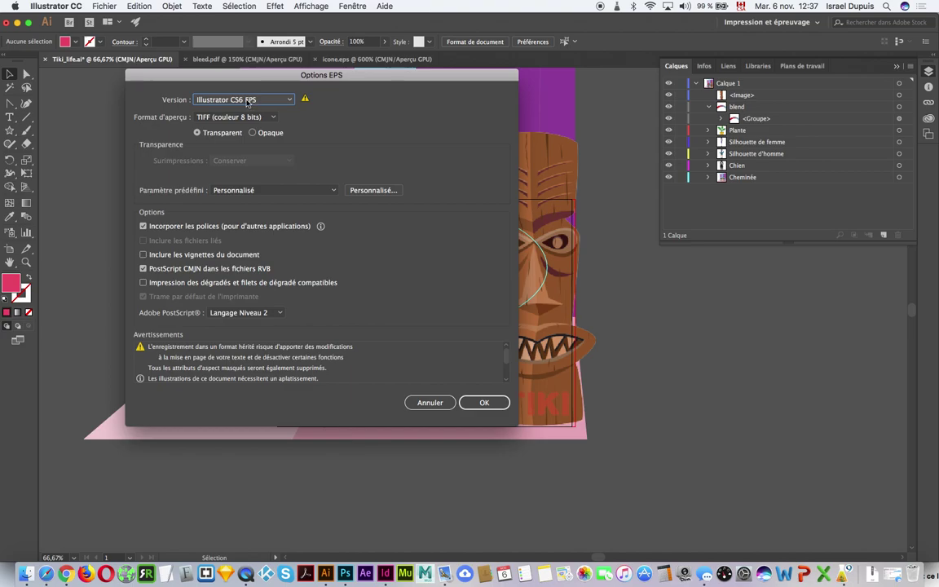
{"action": "left_click", "coordinate": [248, 101]}
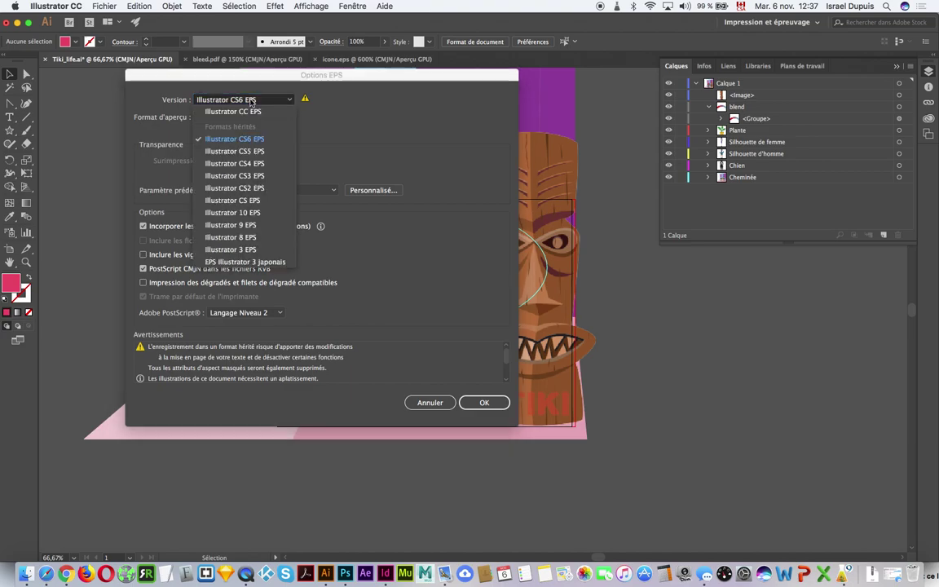
{"action": "left_click", "coordinate": [263, 140]}
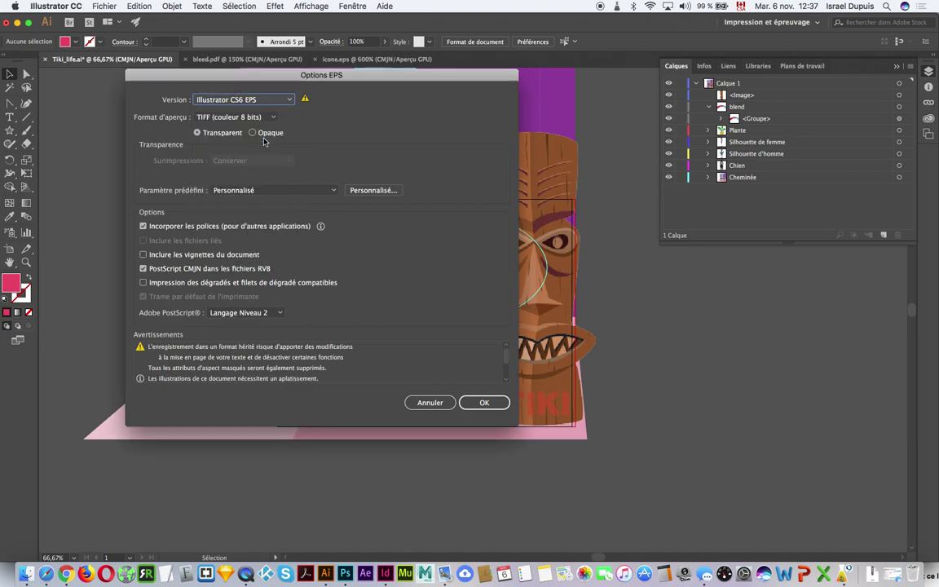